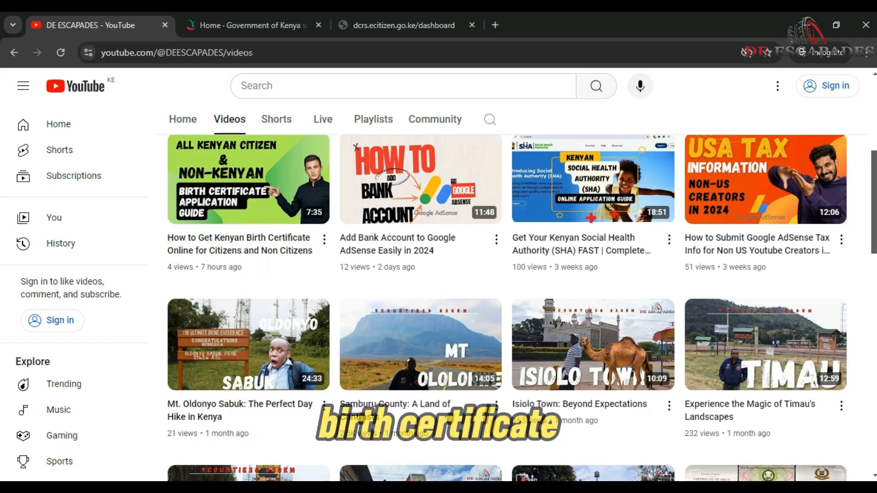
Switch to the 'Home · Government of Kenya' tab to show eCitizen's government services page.
{"action": "scroll", "coordinate": [523, 308], "scroll_direction": "down", "scroll_amount": 2}
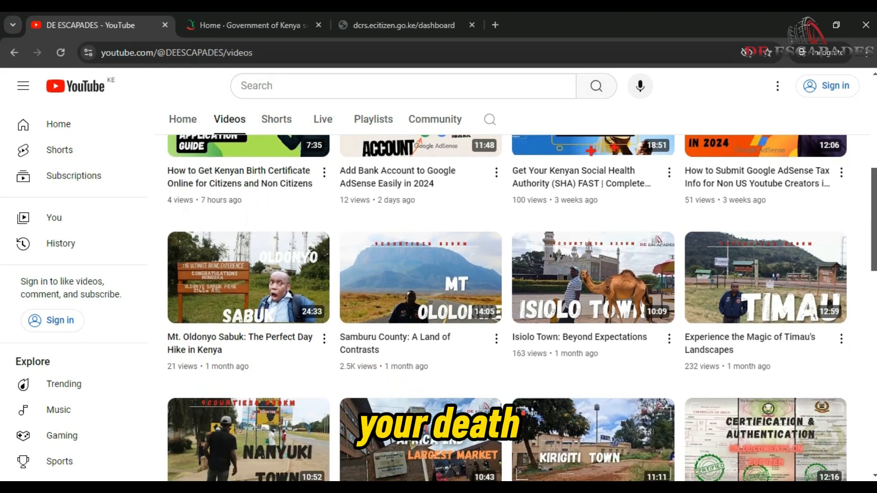
{"action": "scroll", "coordinate": [522, 308], "scroll_direction": "up", "scroll_amount": 3}
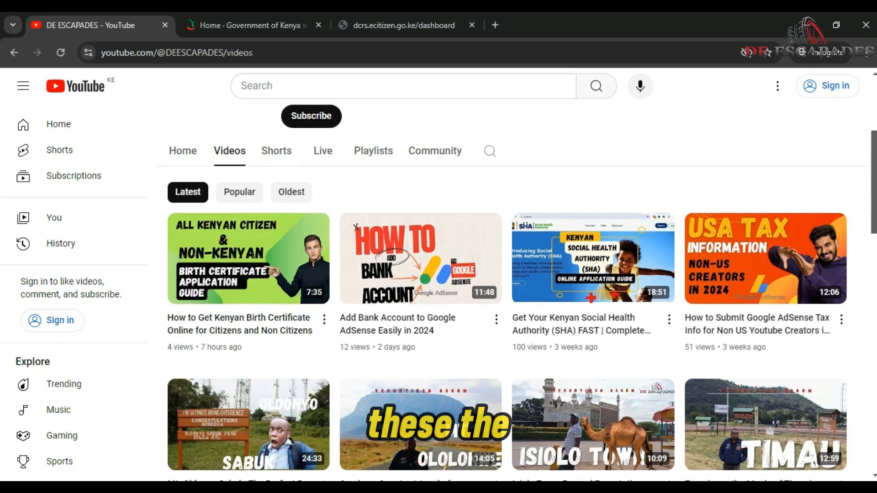
{"action": "scroll", "coordinate": [507, 308], "scroll_direction": "down", "scroll_amount": 3}
{"action": "scroll", "coordinate": [507, 309], "scroll_direction": "down", "scroll_amount": 1}
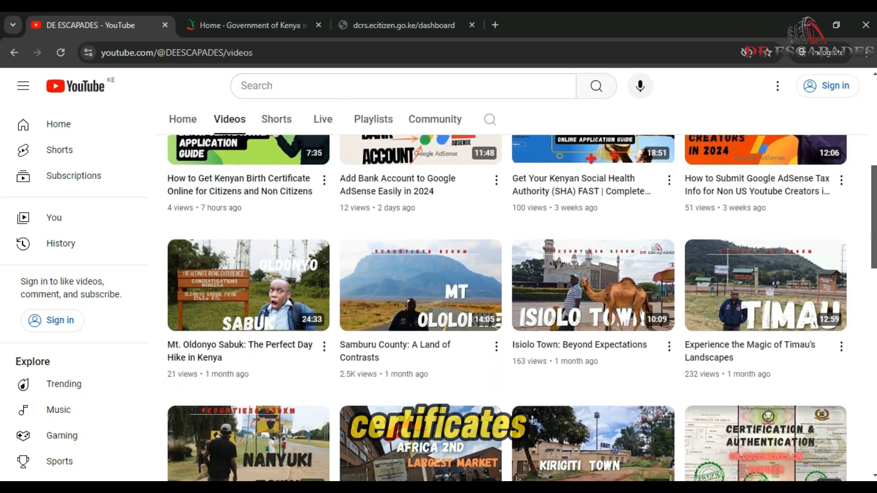
{"action": "scroll", "coordinate": [507, 308], "scroll_direction": "up", "scroll_amount": 3}
{"action": "scroll", "coordinate": [507, 309], "scroll_direction": "up", "scroll_amount": 1}
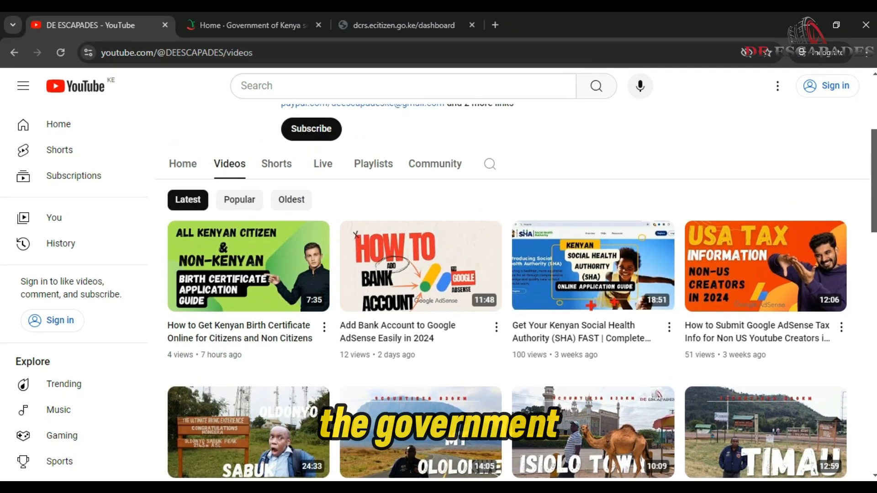
{"action": "scroll", "coordinate": [507, 308], "scroll_direction": "down", "scroll_amount": 1}
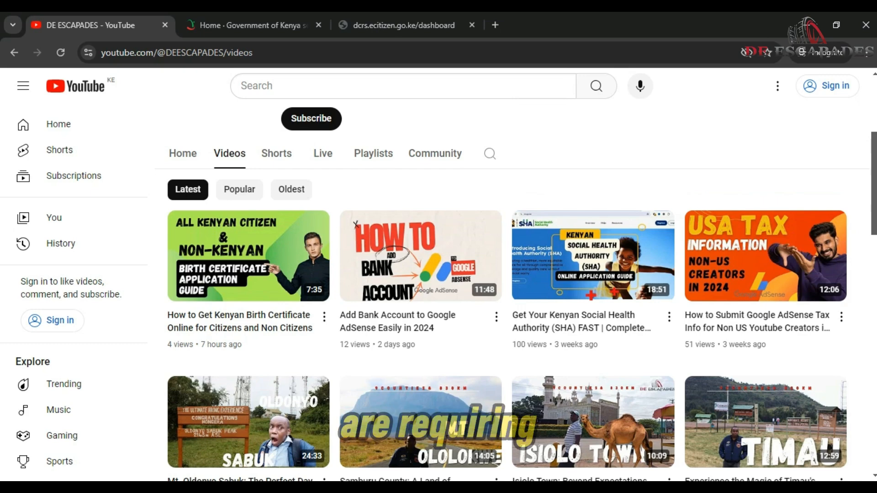
{"action": "scroll", "coordinate": [508, 306], "scroll_direction": "down", "scroll_amount": 3}
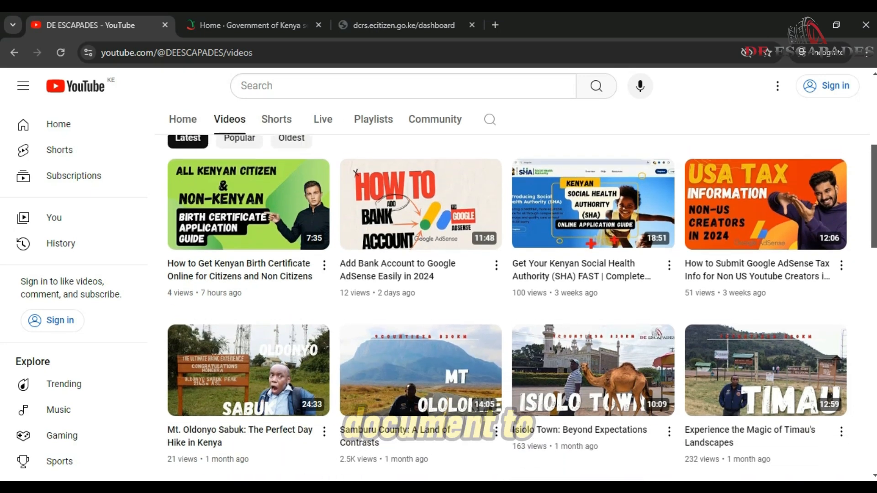
{"action": "scroll", "coordinate": [507, 306], "scroll_direction": "down", "scroll_amount": 5}
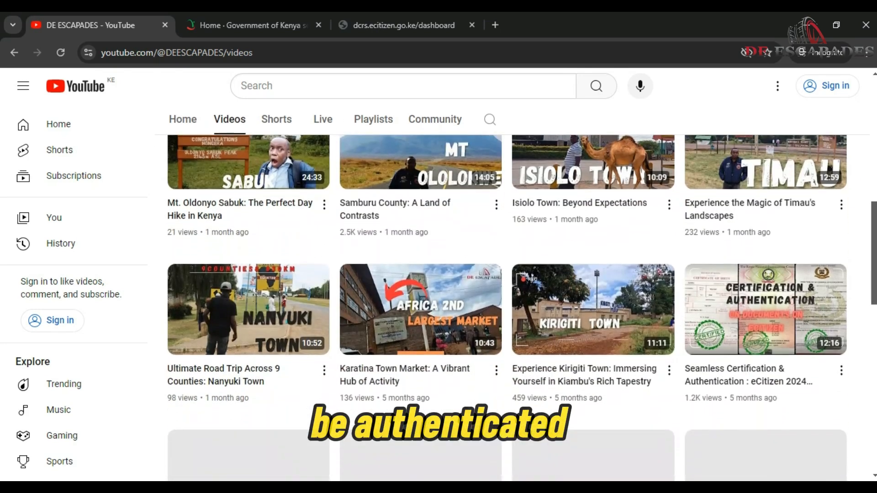
{"action": "scroll", "coordinate": [507, 306], "scroll_direction": "up", "scroll_amount": 3}
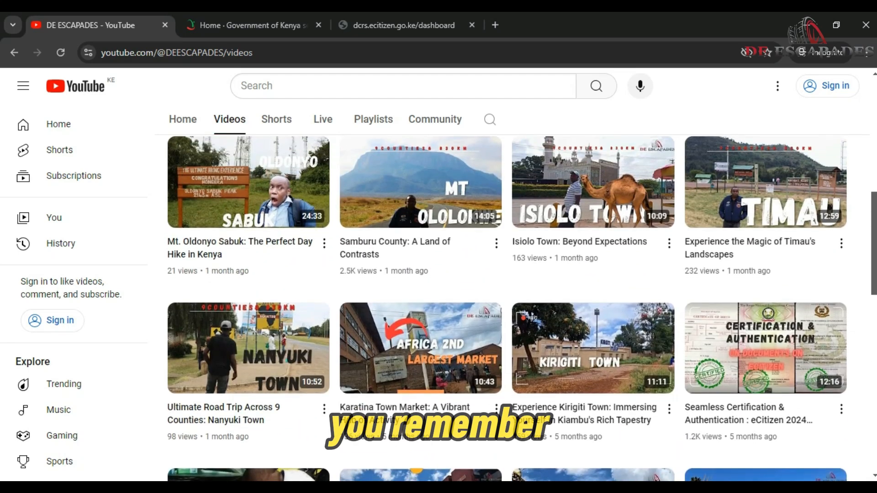
{"action": "scroll", "coordinate": [507, 306], "scroll_direction": "down", "scroll_amount": 2}
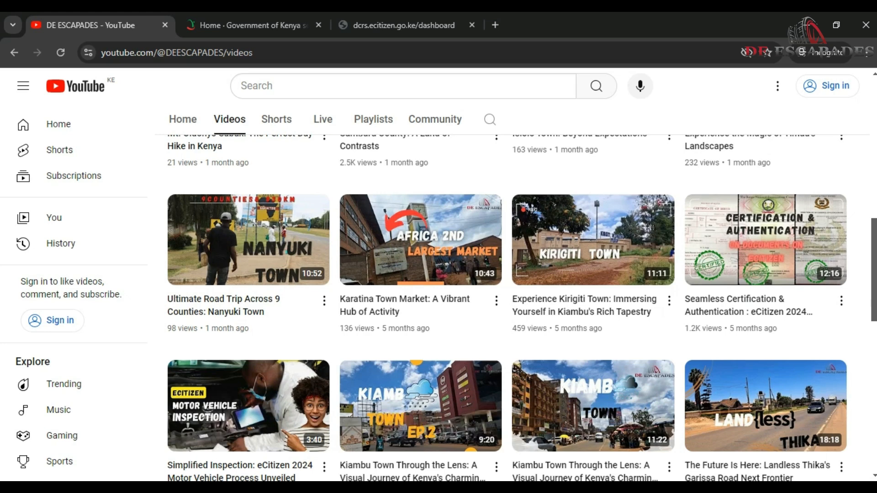
{"action": "scroll", "coordinate": [507, 306], "scroll_direction": "down", "scroll_amount": 1}
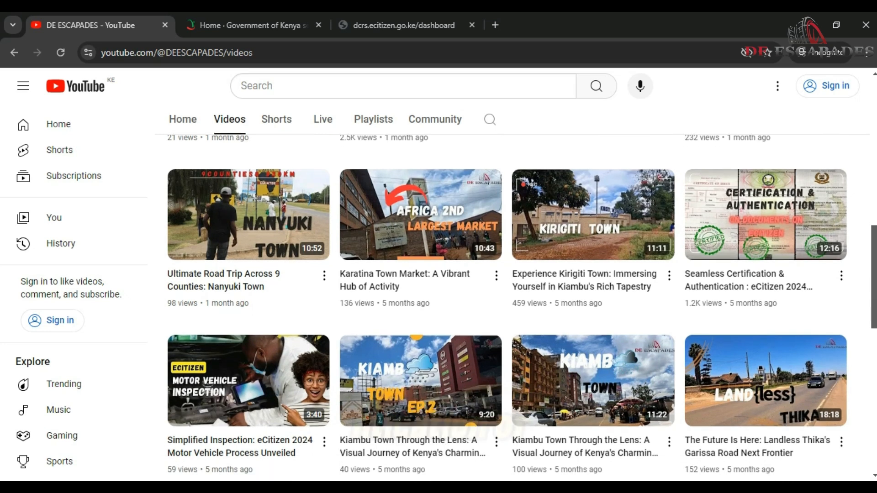
{"action": "mouse_move", "coordinate": [734, 265]}
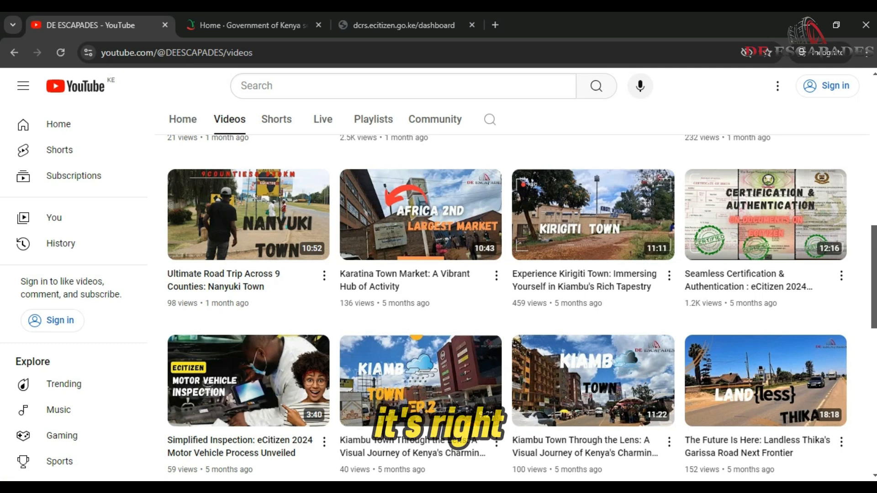
{"action": "mouse_move", "coordinate": [742, 220]}
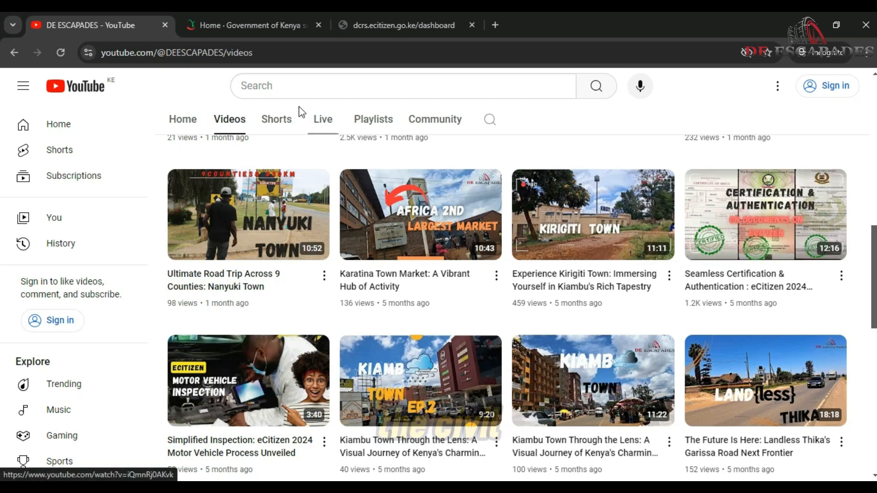
{"action": "left_click", "coordinate": [254, 14]}
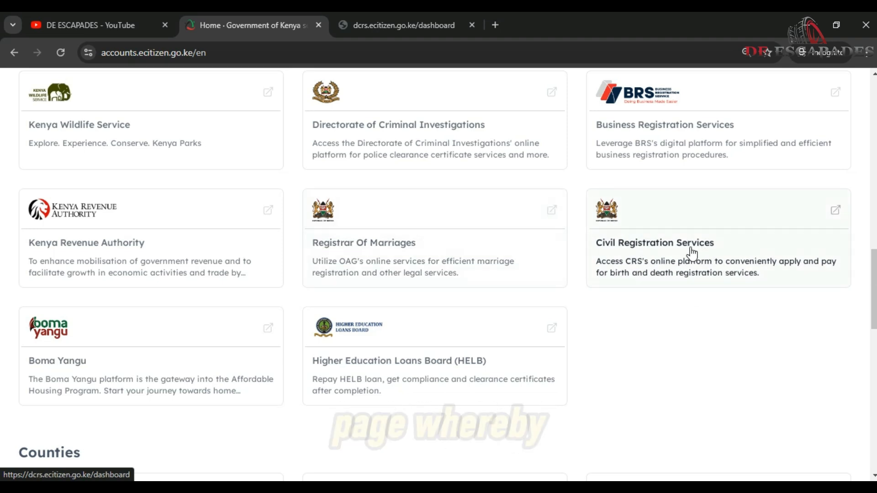
Go to the civil registration dashboard and start the Authentication of a Certificate application.
{"action": "left_click", "coordinate": [354, 23]}
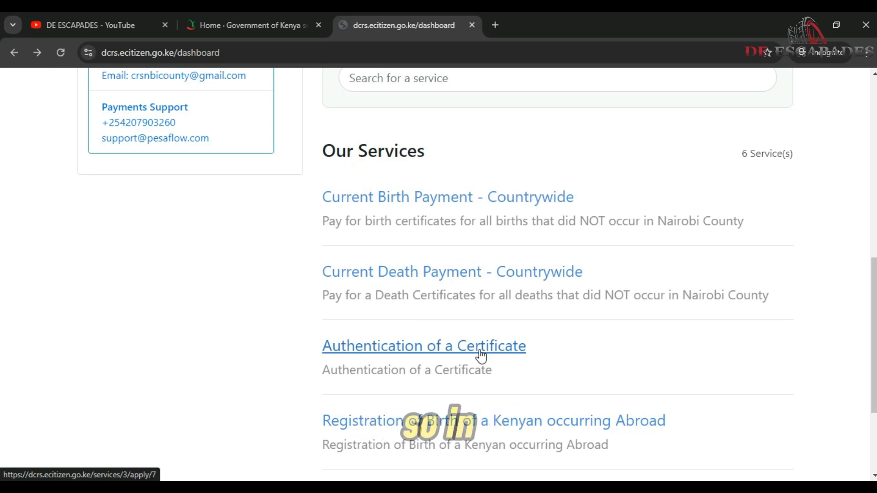
{"action": "left_click", "coordinate": [481, 355]}
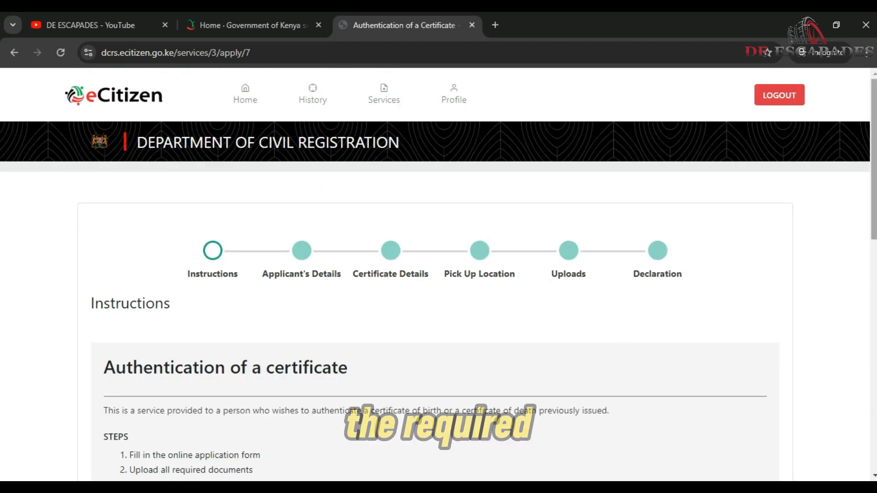
Scroll through the Instructions step's requirements and KSH/USD authentication fee tables.
{"action": "scroll", "coordinate": [438, 274], "scroll_direction": "down", "scroll_amount": 3}
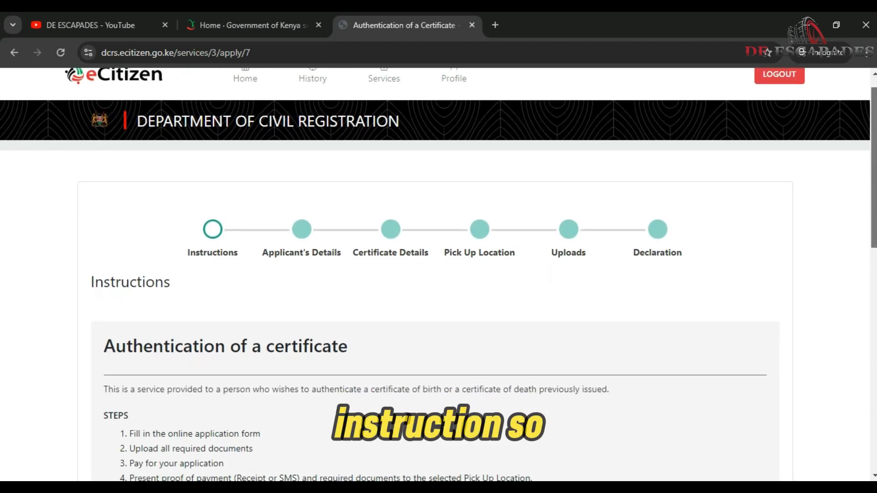
{"action": "scroll", "coordinate": [439, 274], "scroll_direction": "down", "scroll_amount": 2}
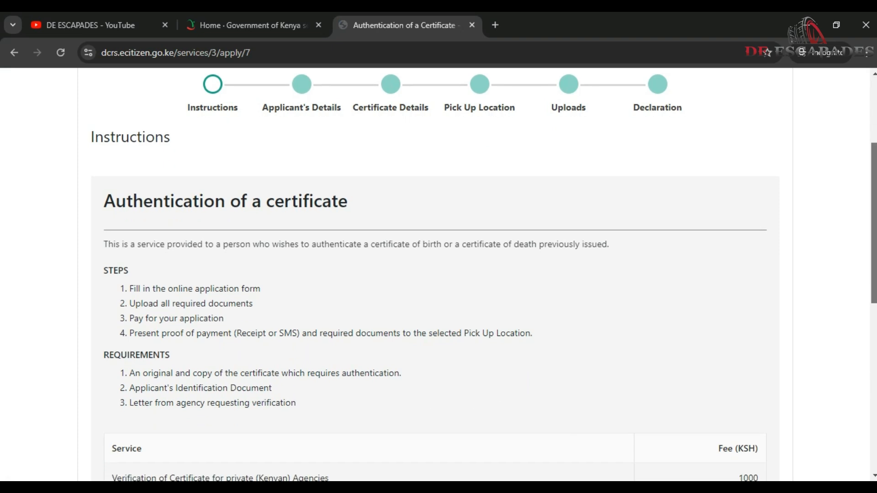
{"action": "scroll", "coordinate": [439, 274], "scroll_direction": "down", "scroll_amount": 1}
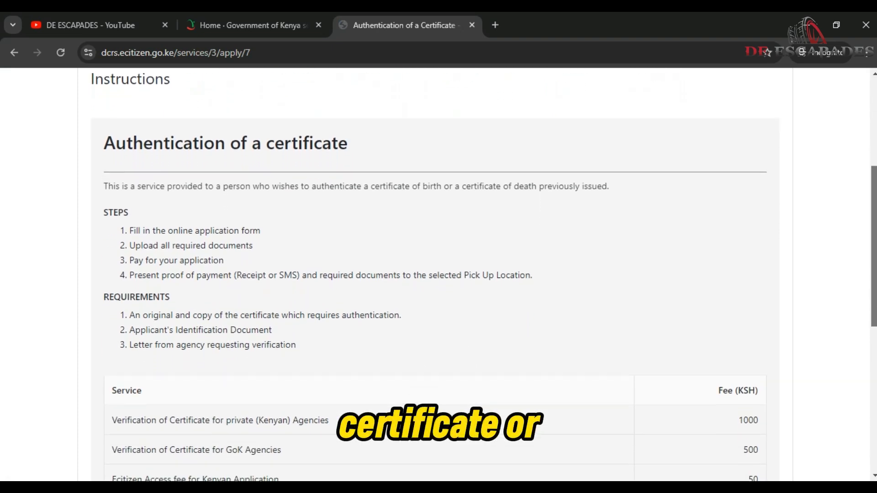
{"action": "scroll", "coordinate": [439, 274], "scroll_direction": "down", "scroll_amount": 1}
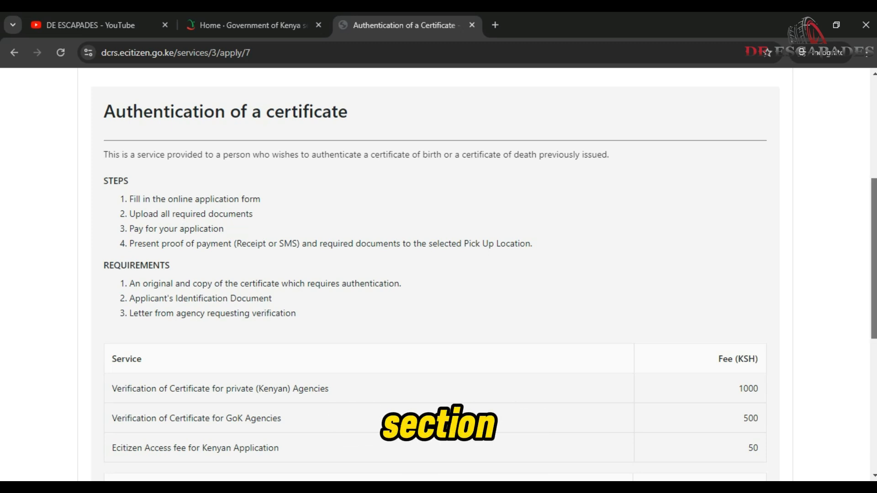
{"action": "scroll", "coordinate": [439, 275], "scroll_direction": "down", "scroll_amount": 2}
{"action": "scroll", "coordinate": [254, 153], "scroll_direction": "down", "scroll_amount": 1}
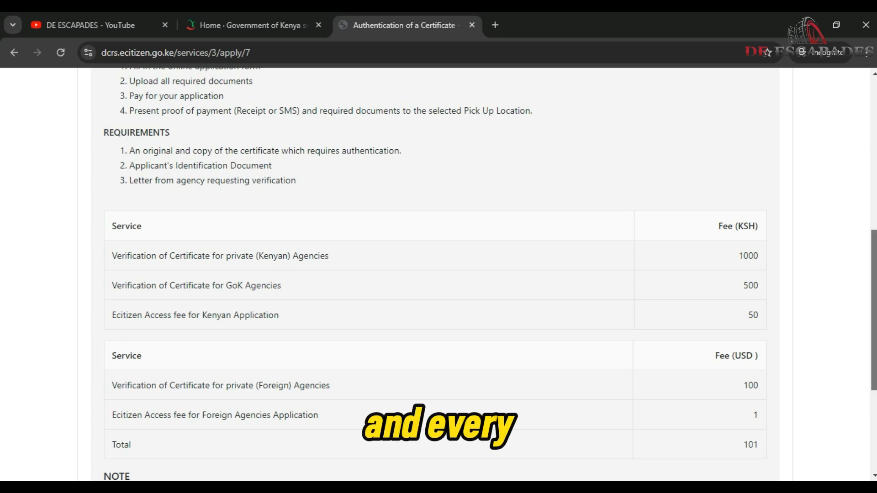
{"action": "scroll", "coordinate": [438, 274], "scroll_direction": "down", "scroll_amount": 2}
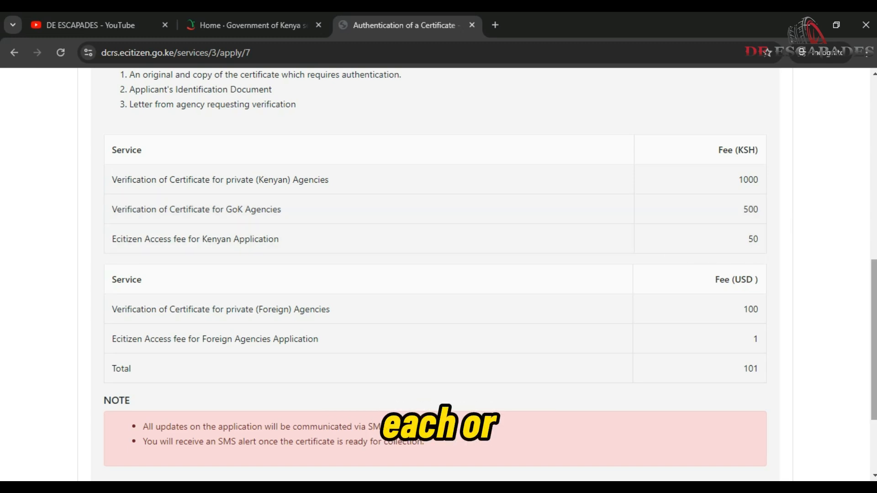
{"action": "scroll", "coordinate": [438, 274], "scroll_direction": "down", "scroll_amount": 2}
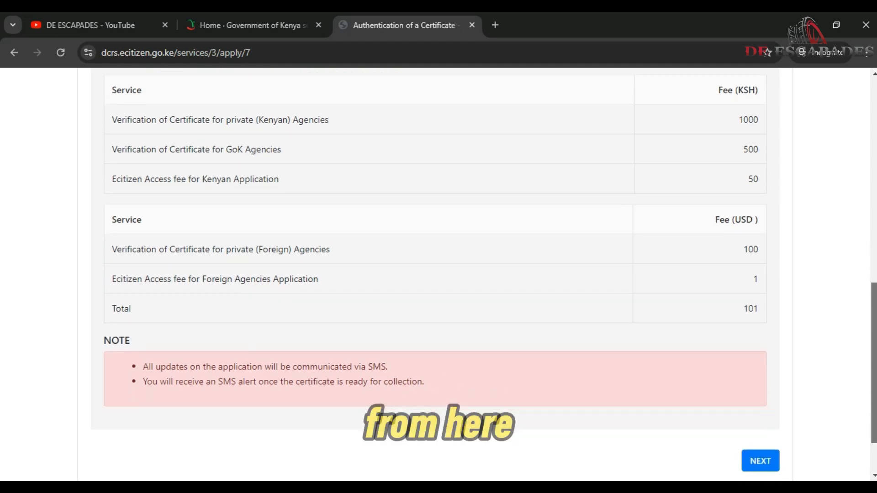
{"action": "scroll", "coordinate": [439, 274], "scroll_direction": "down", "scroll_amount": 1}
{"action": "scroll", "coordinate": [439, 274], "scroll_direction": "up", "scroll_amount": 1}
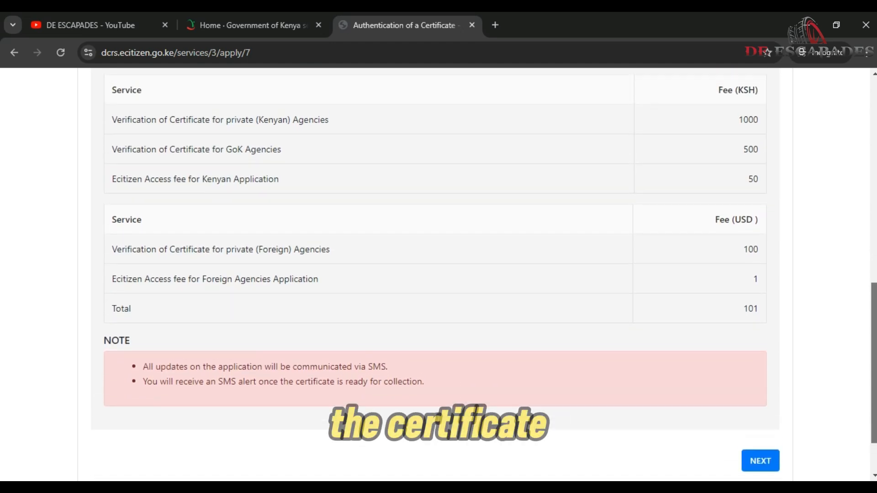
{"action": "scroll", "coordinate": [439, 274], "scroll_direction": "down", "scroll_amount": 1}
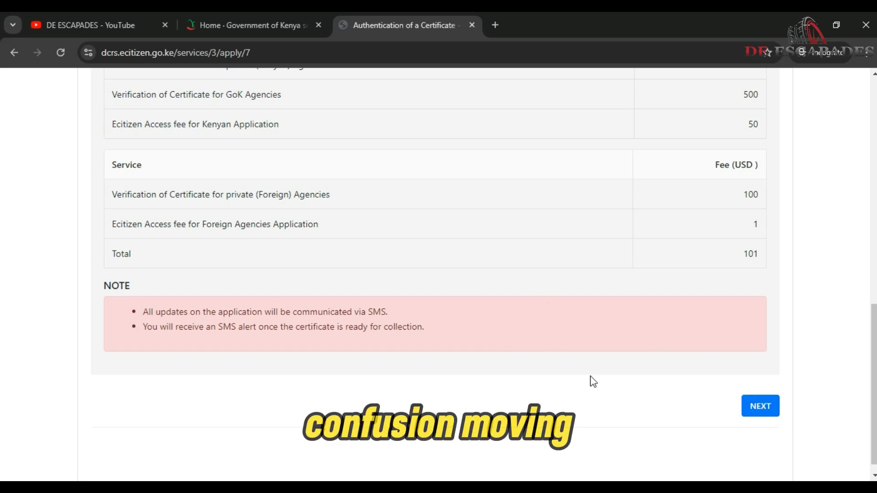
Advance past the Instructions and prefilled Applicant's Details to the empty Certificate Details form.
{"action": "left_click", "coordinate": [771, 408]}
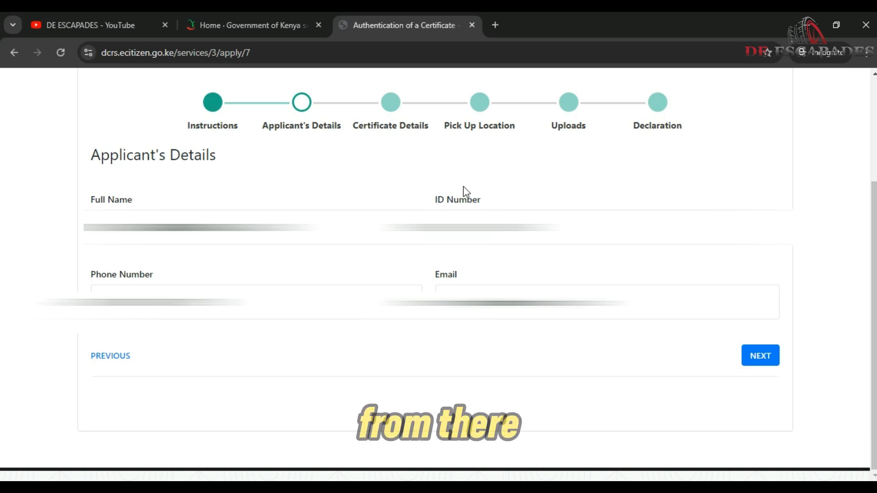
{"action": "left_click", "coordinate": [760, 352]}
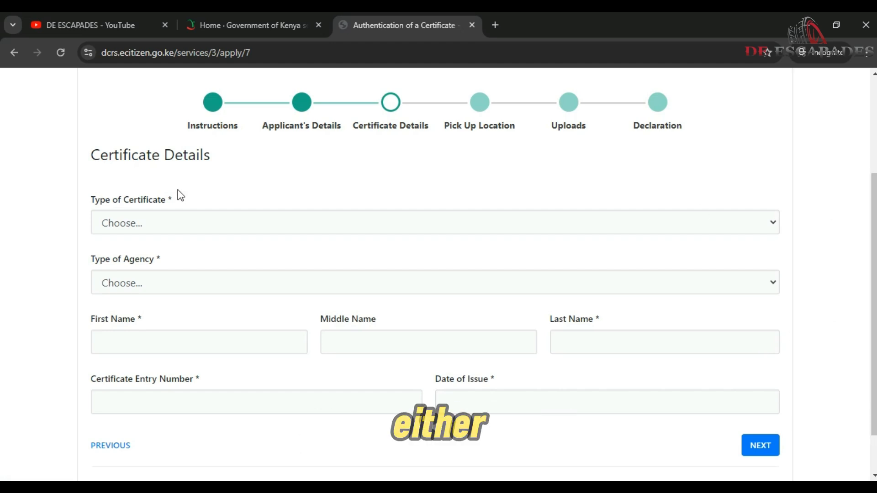
Choose Birth Certificate and 'Verification of Certificate for private (Foreign) Agency' as certificate and agency types.
{"action": "left_click", "coordinate": [159, 228]}
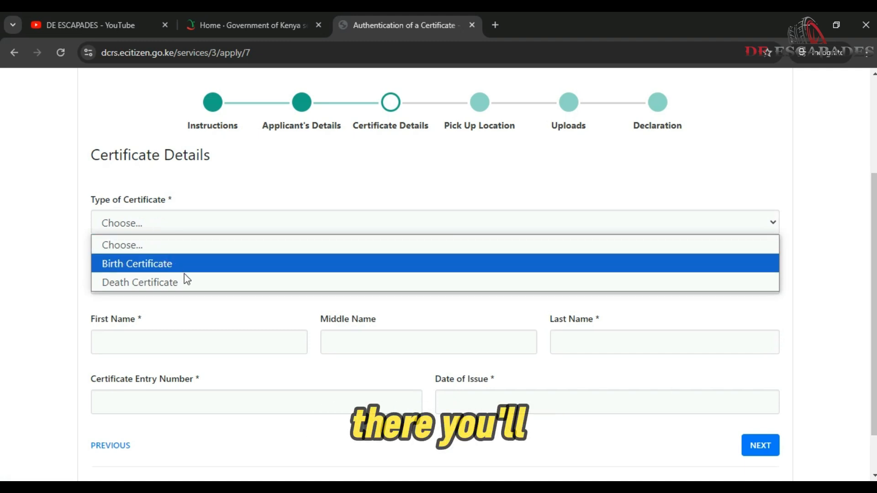
{"action": "left_click", "coordinate": [328, 186]}
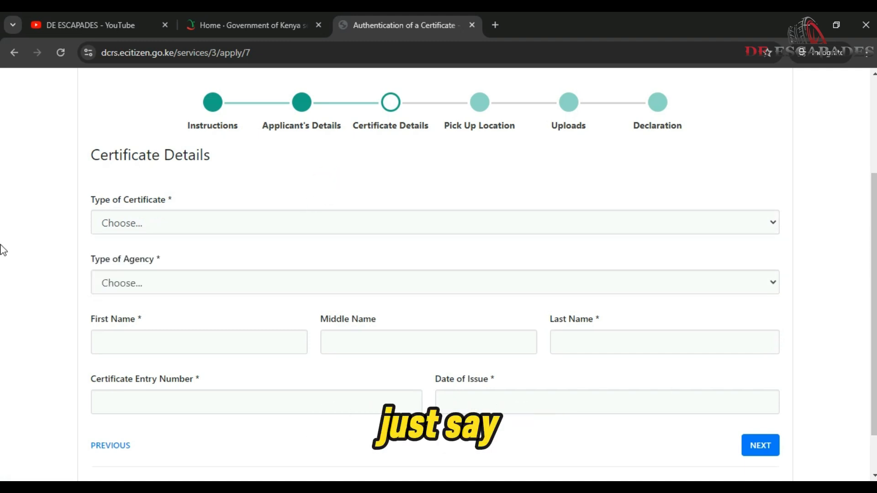
{"action": "left_click", "coordinate": [182, 228]}
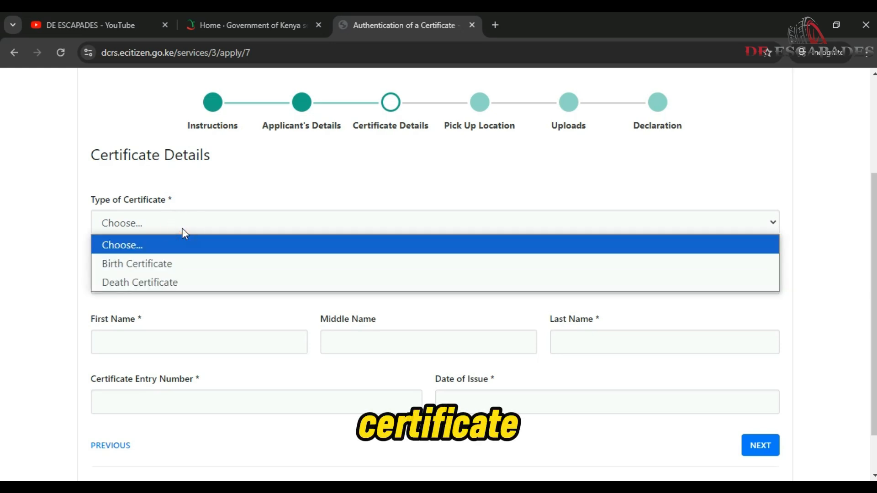
{"action": "left_click", "coordinate": [197, 263]}
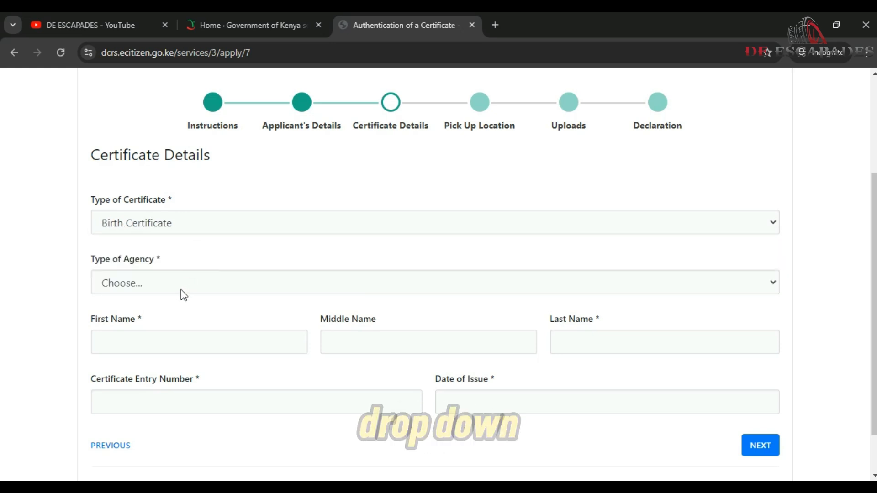
{"action": "left_click", "coordinate": [179, 290]}
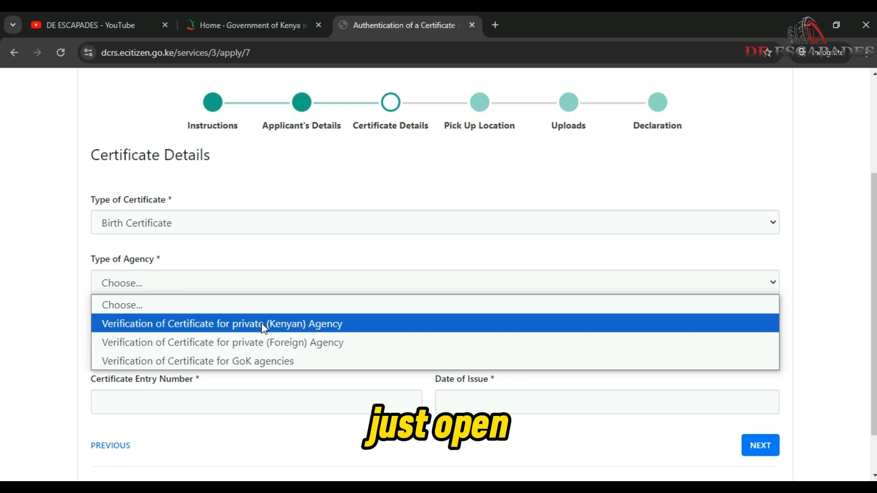
{"action": "left_click", "coordinate": [371, 346]}
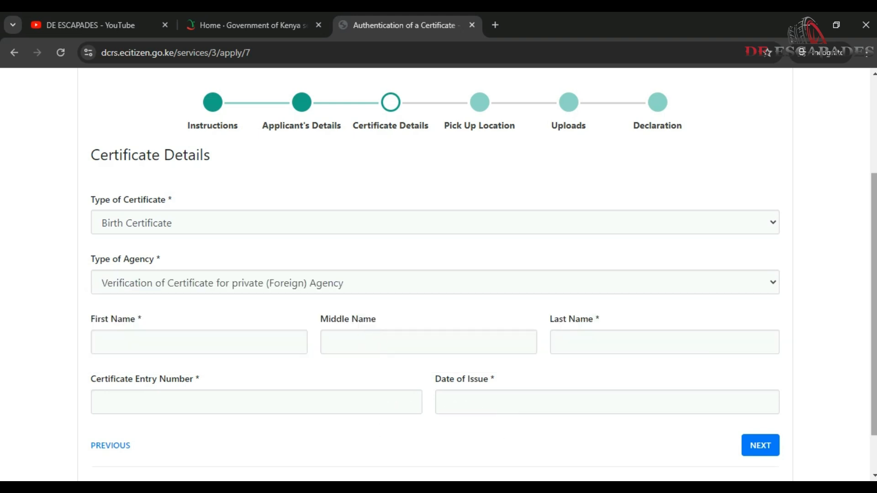
{"action": "scroll", "coordinate": [371, 274], "scroll_direction": "down", "scroll_amount": 1}
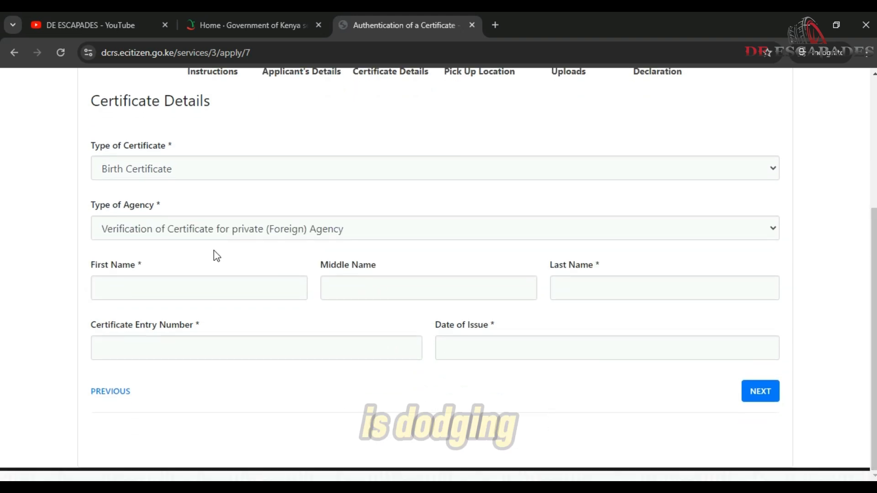
{"action": "left_click", "coordinate": [157, 284]}
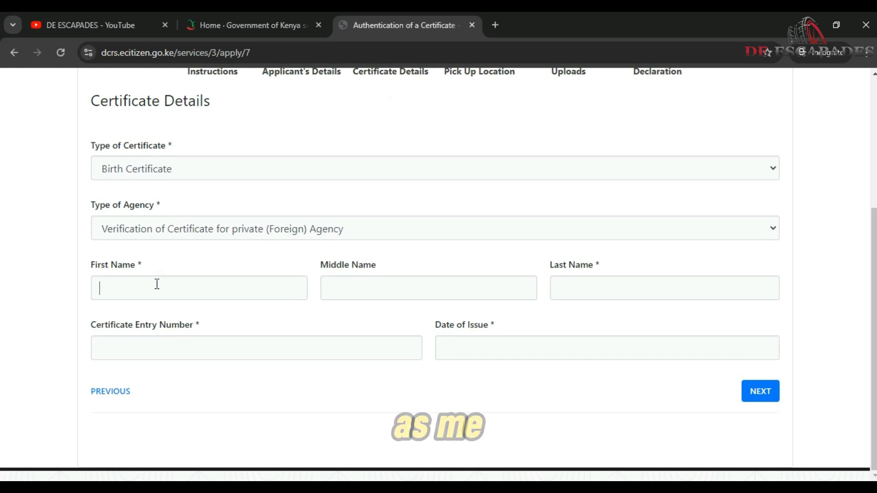
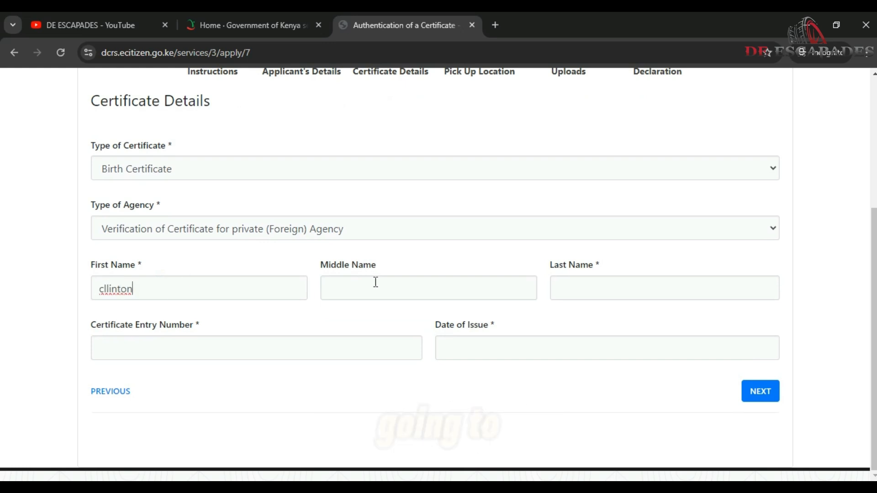
{"action": "left_click", "coordinate": [642, 281]}
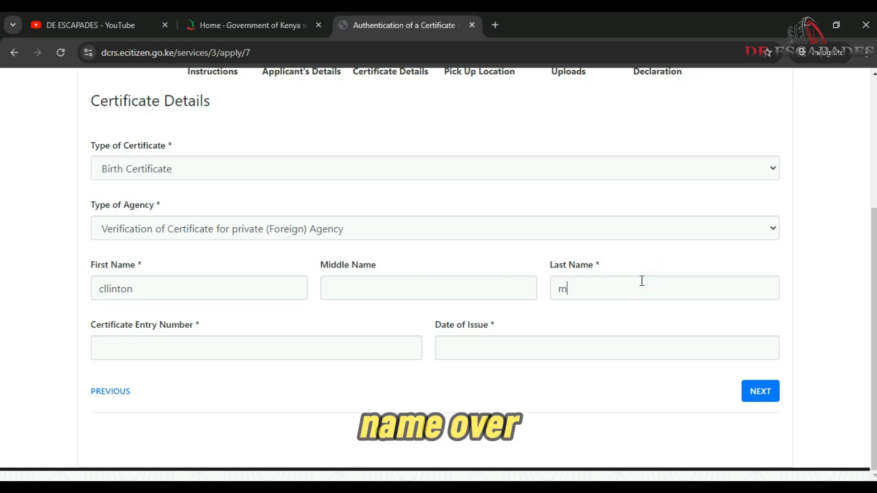
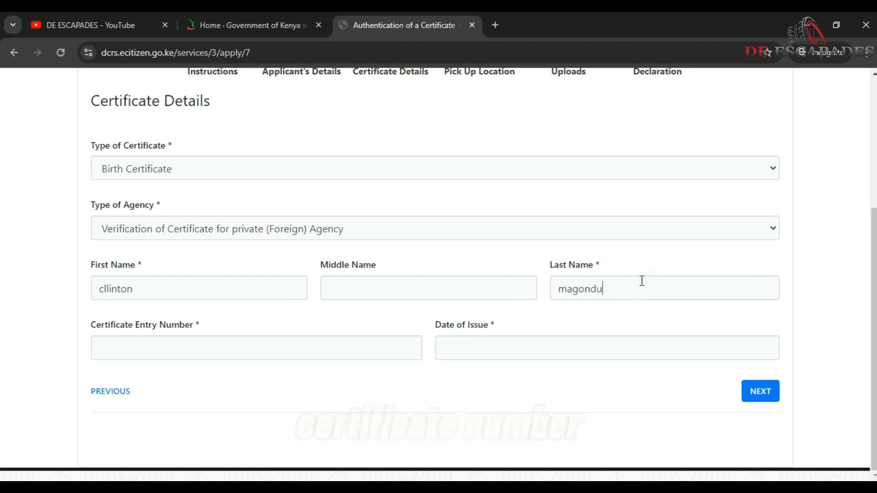
{"action": "left_click", "coordinate": [131, 345]}
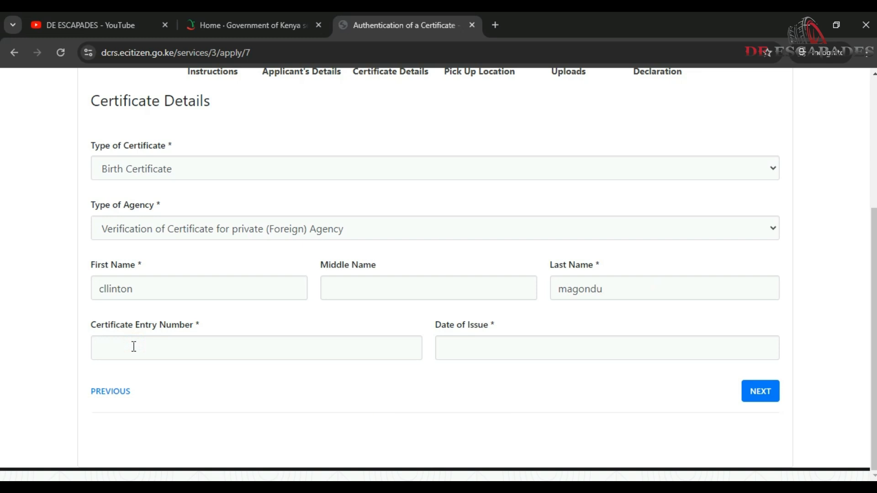
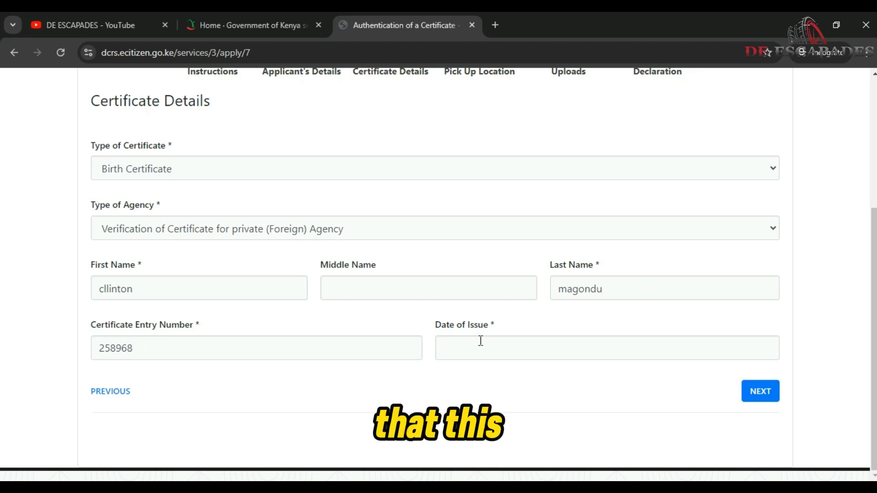
Set the date of issue to 2 July 2024 and proceed to the next step.
{"action": "left_click", "coordinate": [480, 347]}
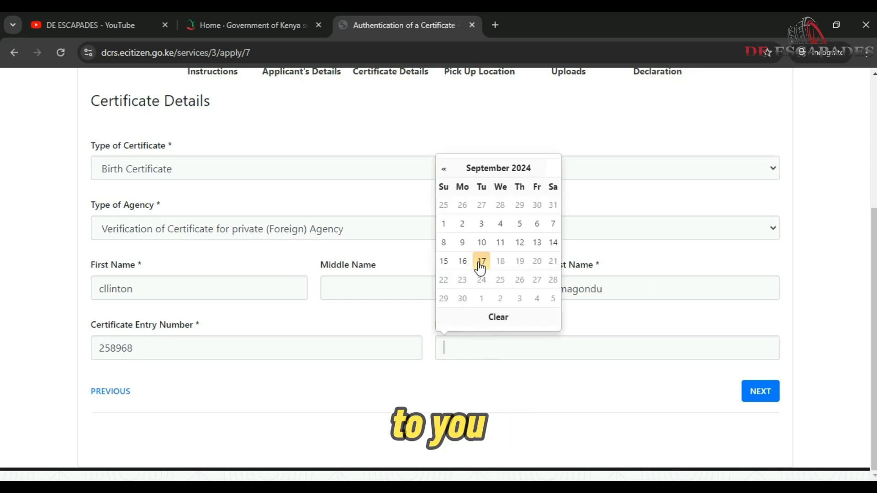
{"action": "left_click", "coordinate": [444, 169]}
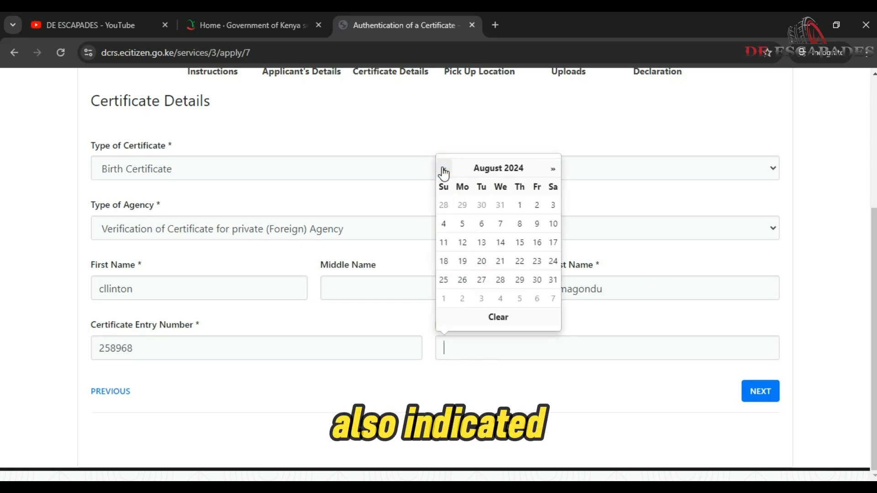
{"action": "left_click", "coordinate": [443, 169]}
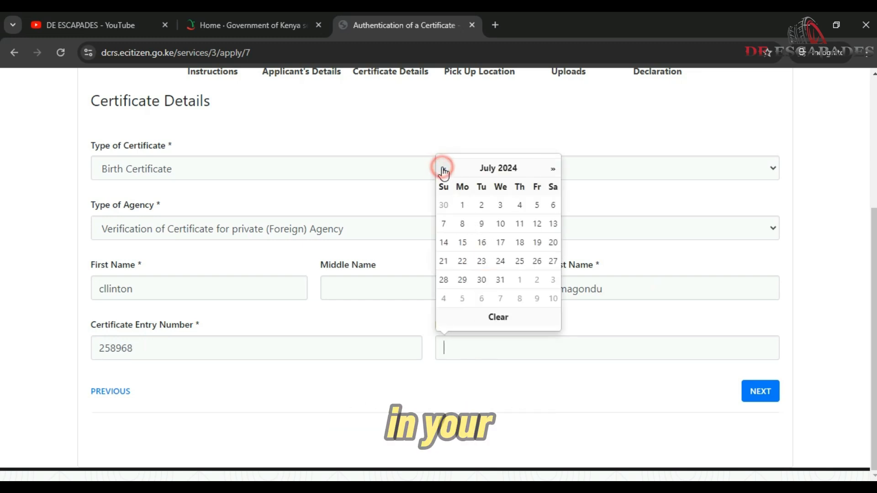
{"action": "left_click", "coordinate": [482, 205]}
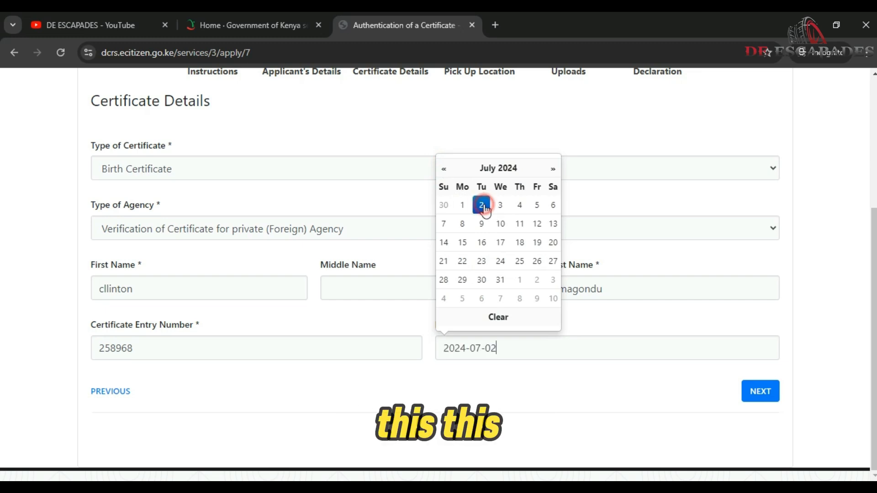
{"action": "left_click", "coordinate": [640, 400]}
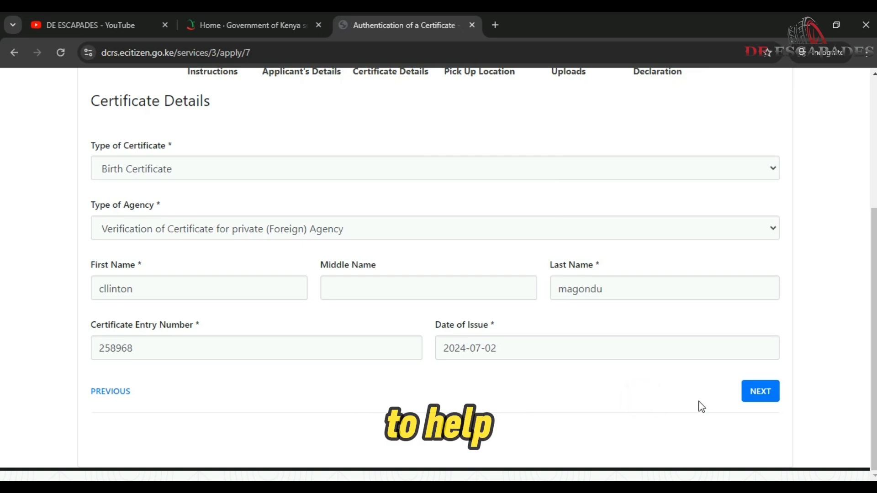
{"action": "left_click", "coordinate": [760, 392]}
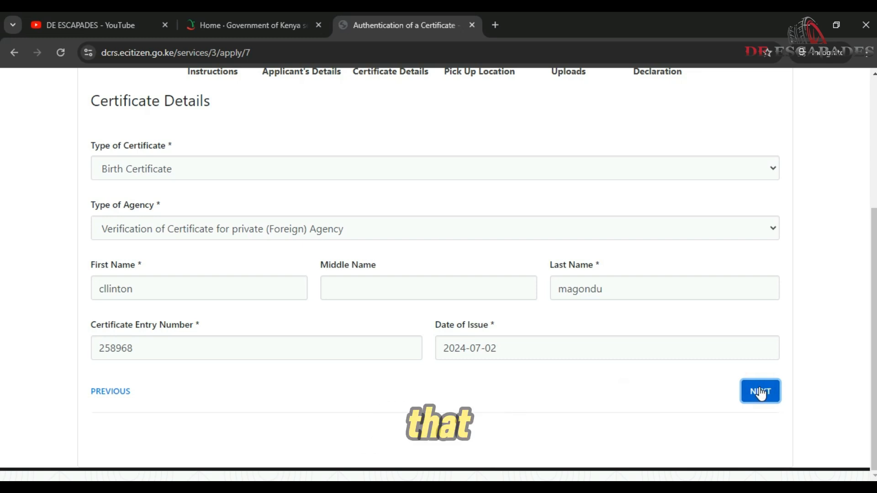
Move on from the Certificate Details form to the Pick Up Location step.
{"action": "left_click", "coordinate": [754, 392]}
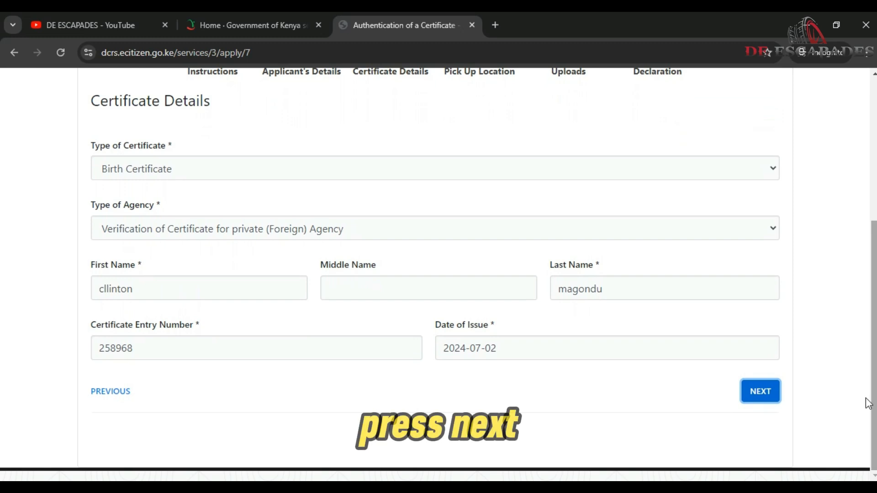
{"action": "left_click", "coordinate": [760, 392]}
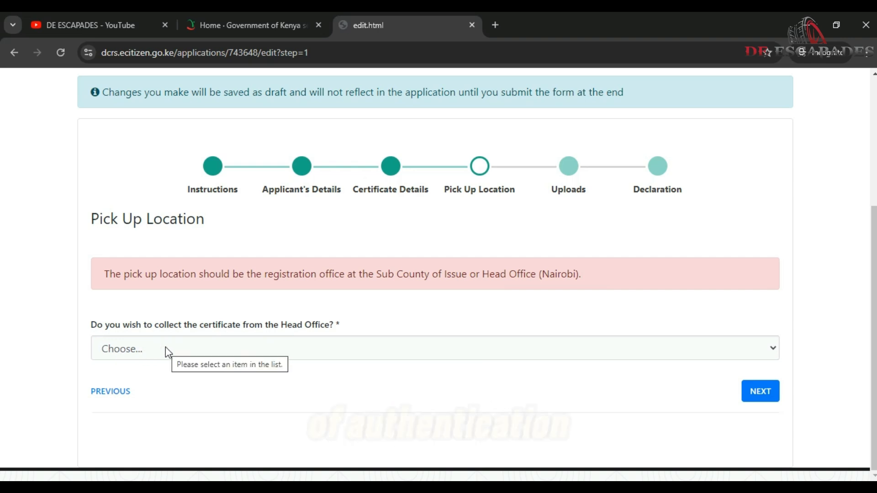
Choose Head Office collection and set the county of issue to NAIROBI.
{"action": "left_click", "coordinate": [190, 349]}
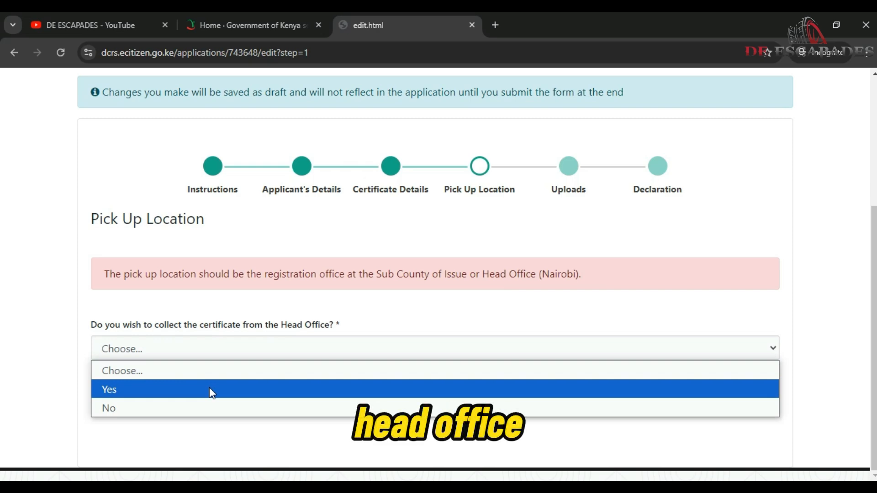
{"action": "left_click", "coordinate": [210, 389]}
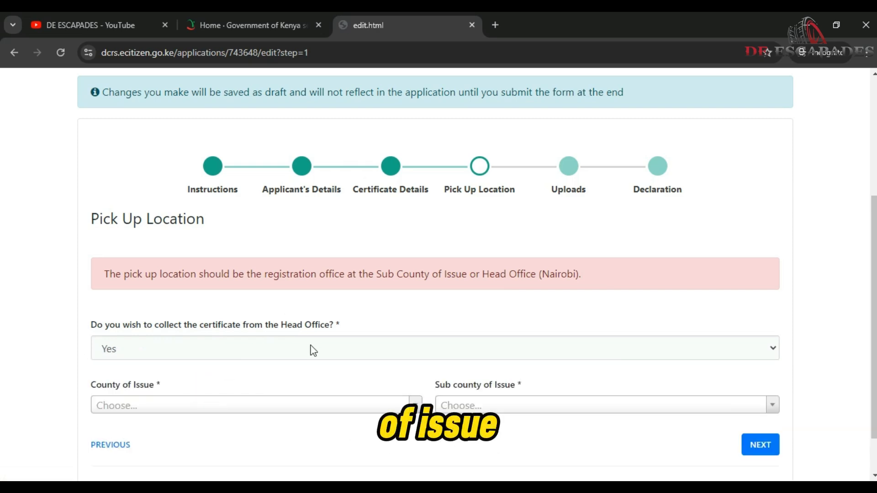
{"action": "left_click", "coordinate": [244, 408]}
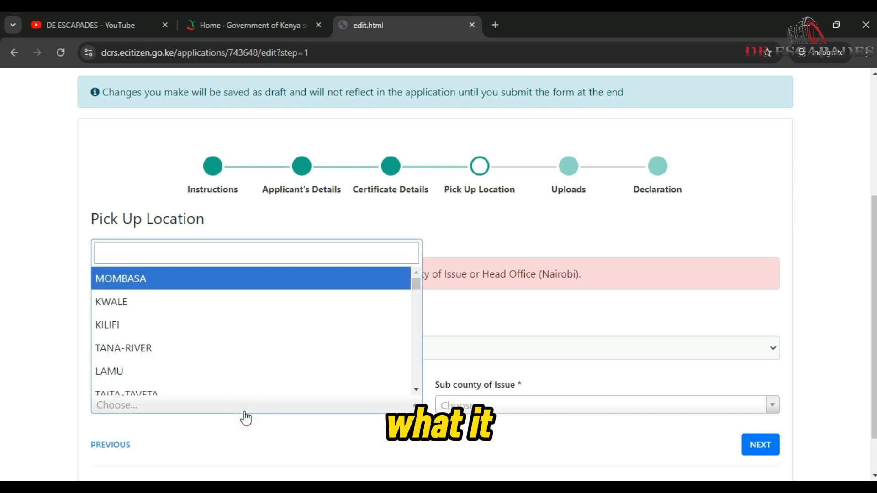
{"action": "left_click", "coordinate": [184, 253]}
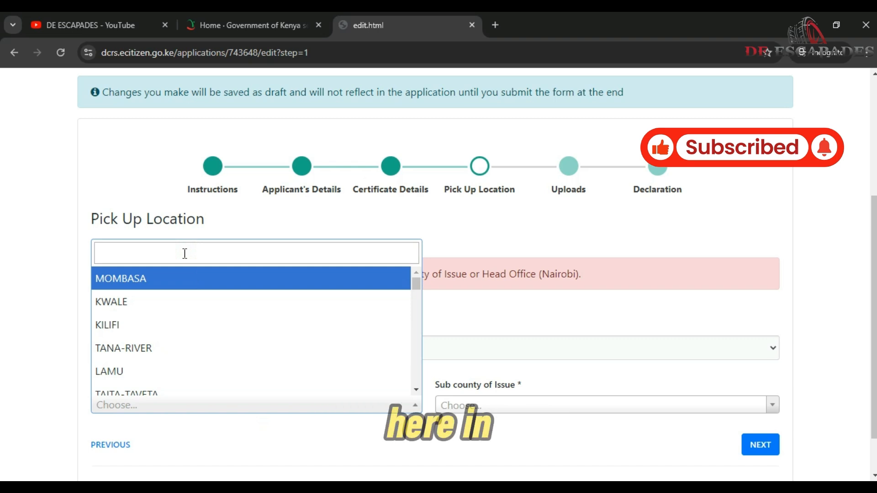
{"action": "type", "text": "NS"}
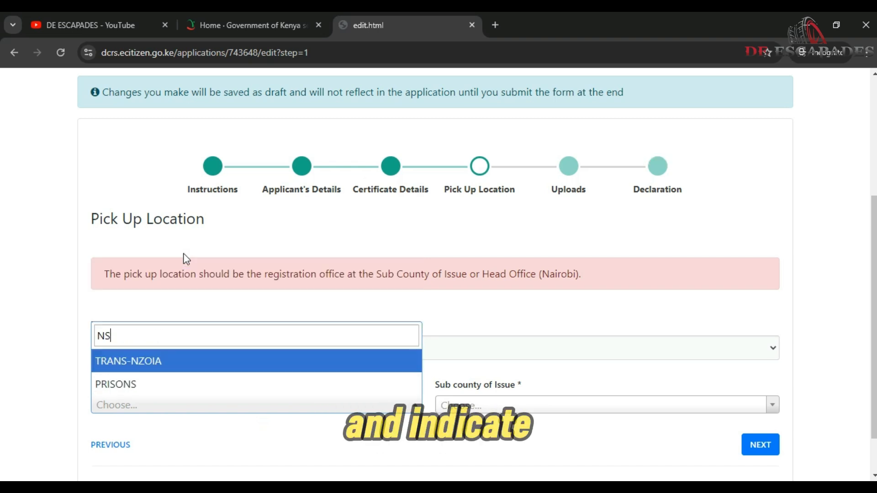
{"action": "key", "text": "BackSpace"}
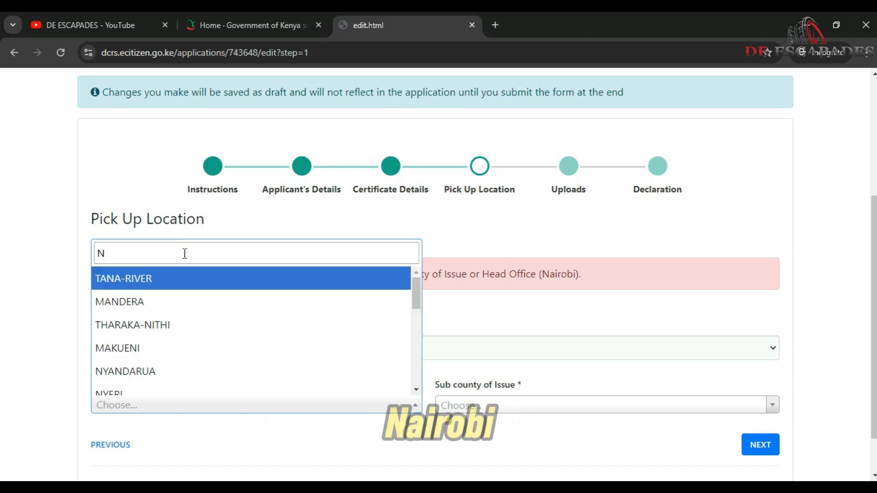
{"action": "type", "text": "A"}
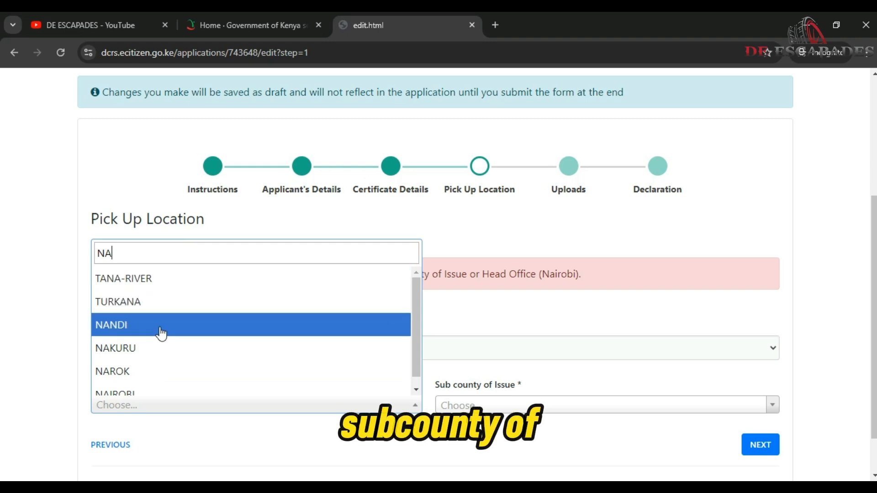
{"action": "left_click", "coordinate": [185, 390]}
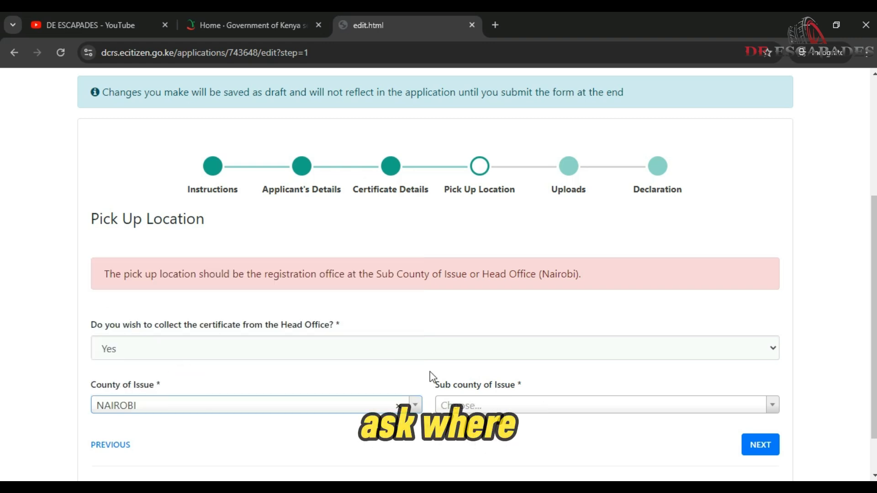
Set the sub county of issue to EMBAKASI-CENTRAL and continue to the Uploads step.
{"action": "left_click", "coordinate": [501, 406]}
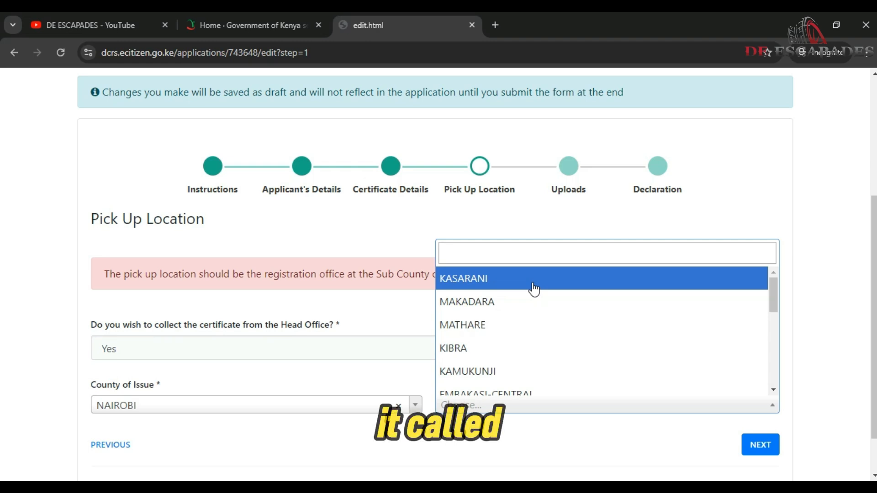
{"action": "left_click", "coordinate": [511, 252]}
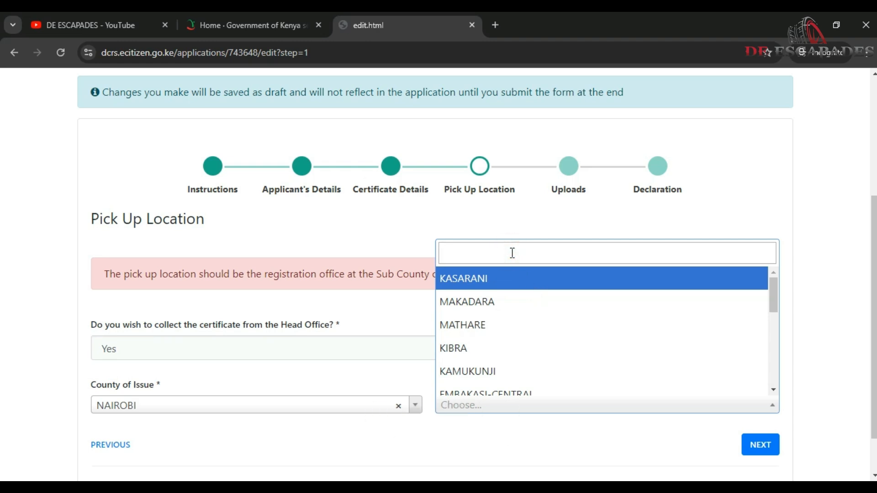
{"action": "type", "text": "E"}
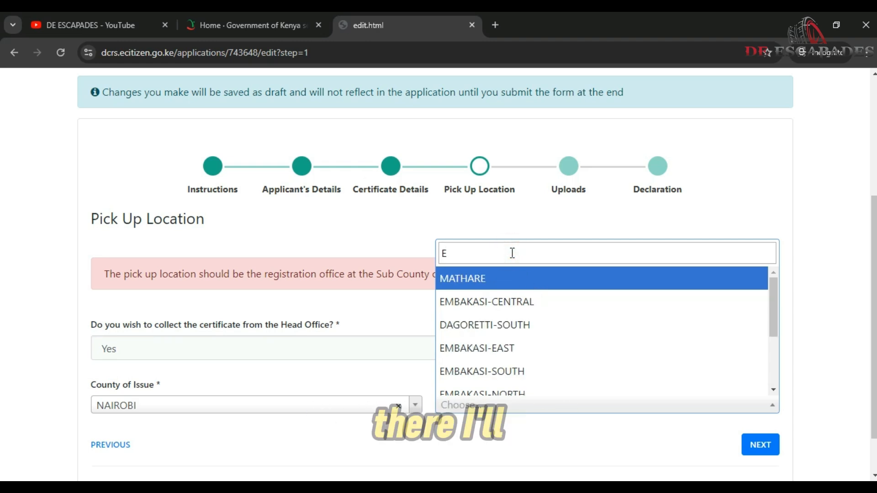
{"action": "left_click", "coordinate": [515, 302]}
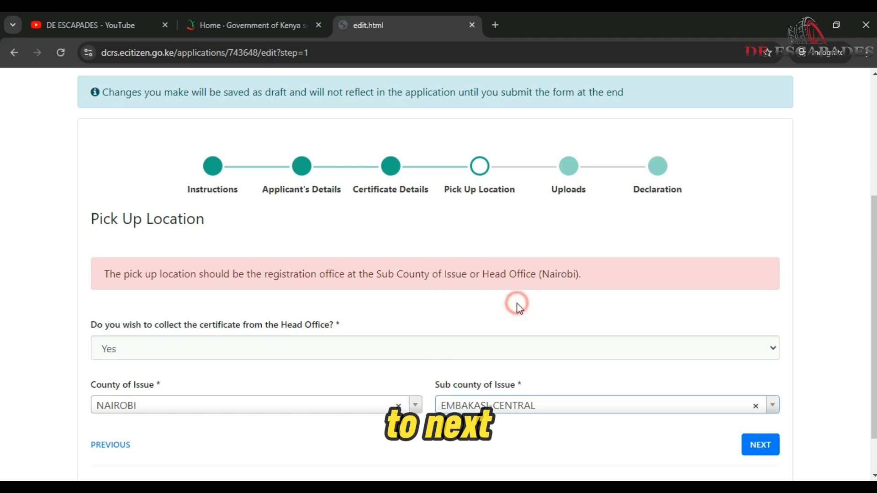
{"action": "left_click", "coordinate": [766, 449]}
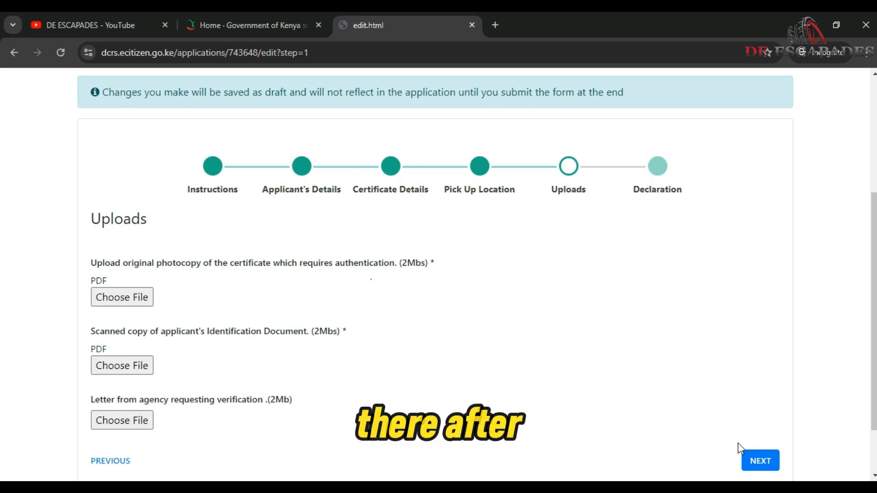
Try continuing with no files attached, triggering 'Please answer the question.' errors on required uploads.
{"action": "left_click", "coordinate": [771, 461]}
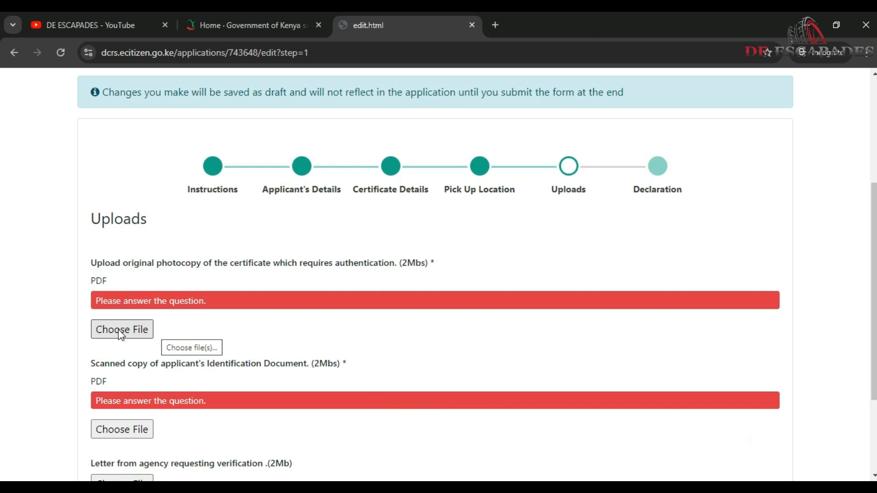
{"action": "scroll", "coordinate": [366, 241], "scroll_direction": "down", "scroll_amount": 2}
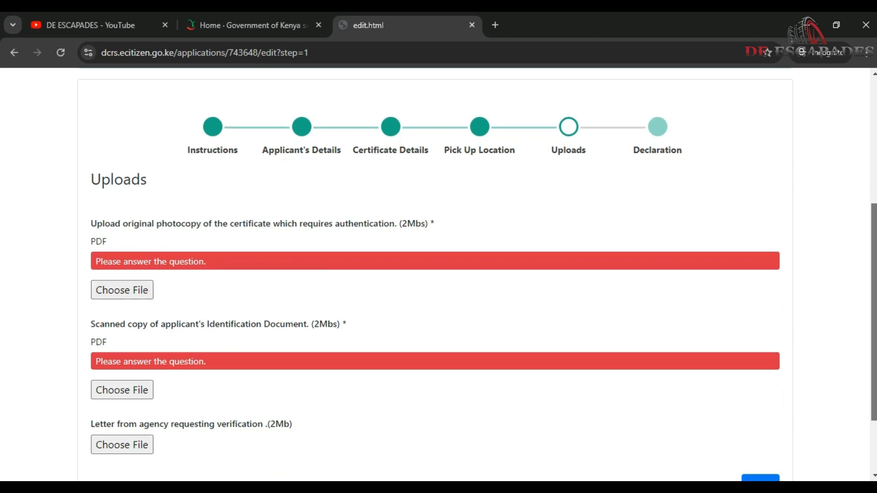
Attach CCTV QUOTE.pdf from the Desktop as both the certificate photocopy and the agency letter.
{"action": "left_click", "coordinate": [110, 249]}
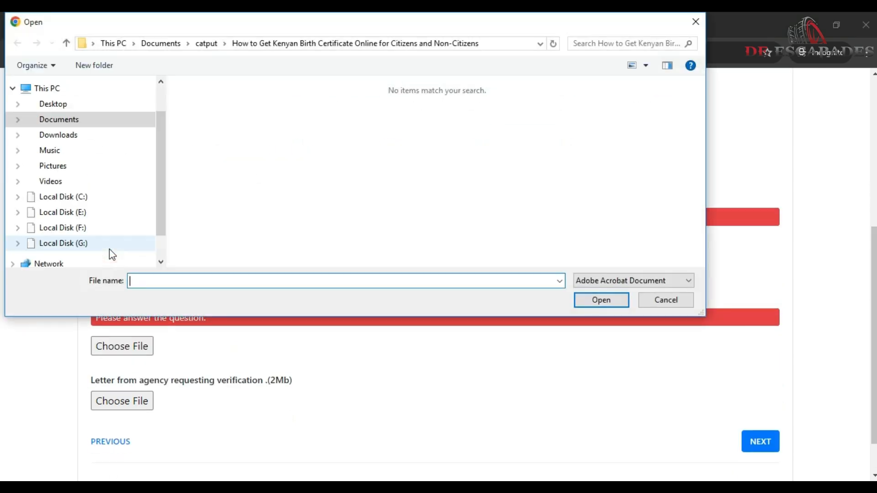
{"action": "left_click", "coordinate": [87, 116]}
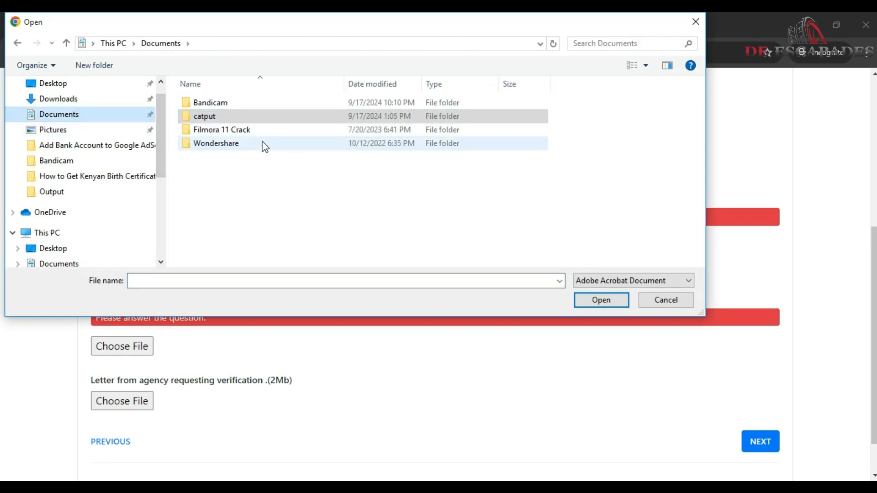
{"action": "left_click", "coordinate": [62, 87]}
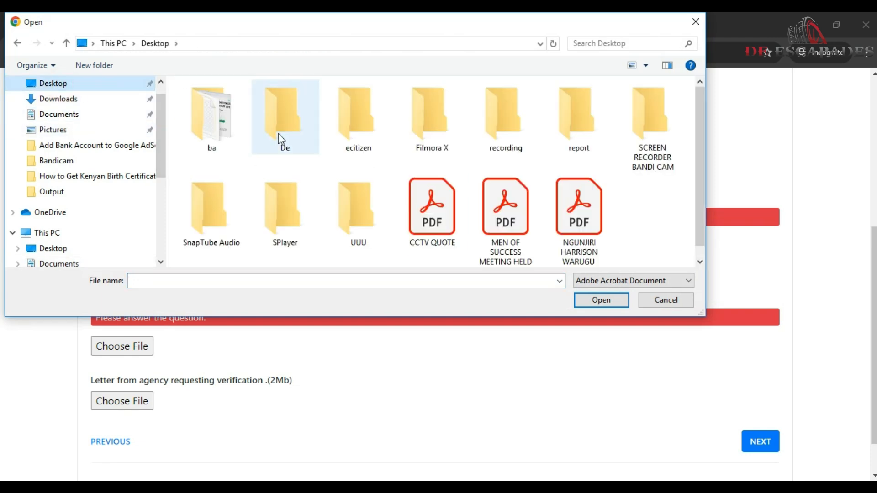
{"action": "left_click", "coordinate": [442, 259]}
{"action": "double_click", "coordinate": [442, 259]}
{"action": "left_click", "coordinate": [113, 316]}
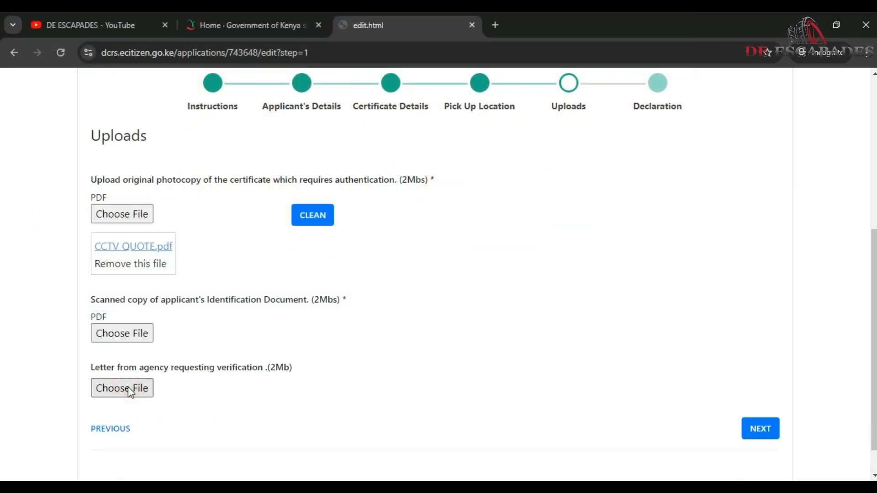
{"action": "left_click", "coordinate": [129, 388]}
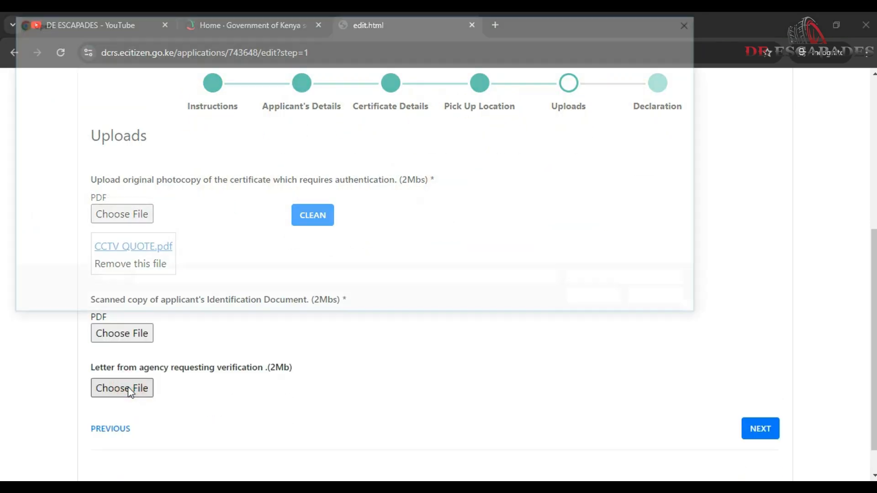
{"action": "double_click", "coordinate": [428, 227]}
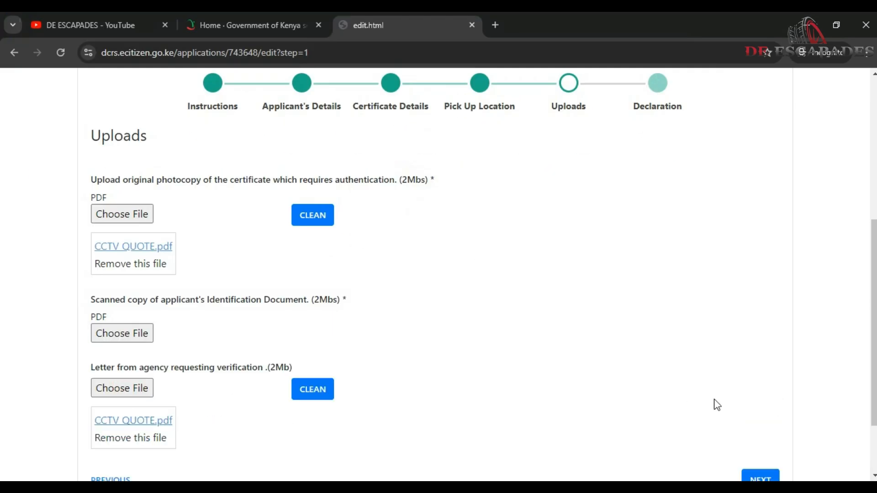
{"action": "left_click_drag", "start_coordinate": [875, 338], "coordinate": [876, 383]}
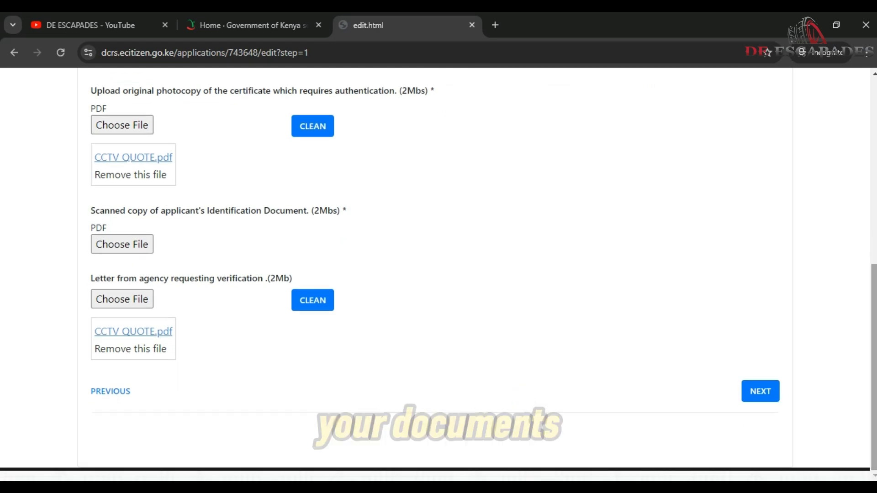
Attach the applicant's PDF as the ID Document and advance to the Declaration step.
{"action": "left_click", "coordinate": [754, 392]}
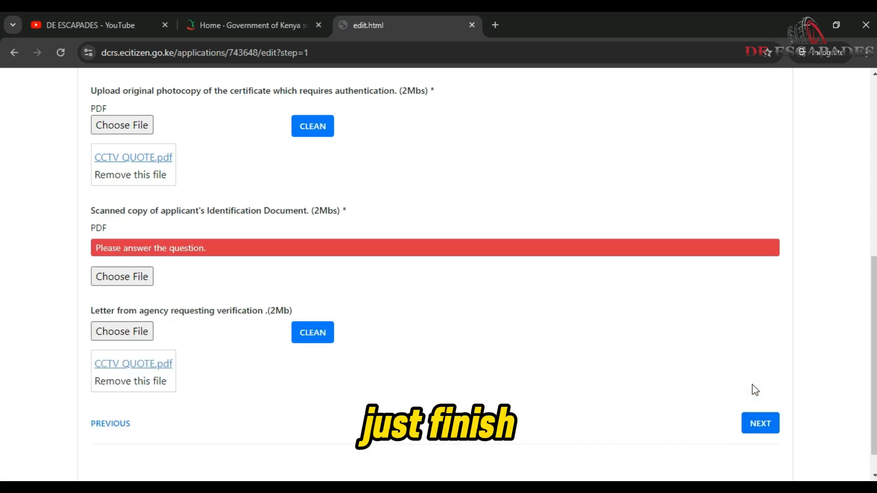
{"action": "left_click", "coordinate": [118, 276]}
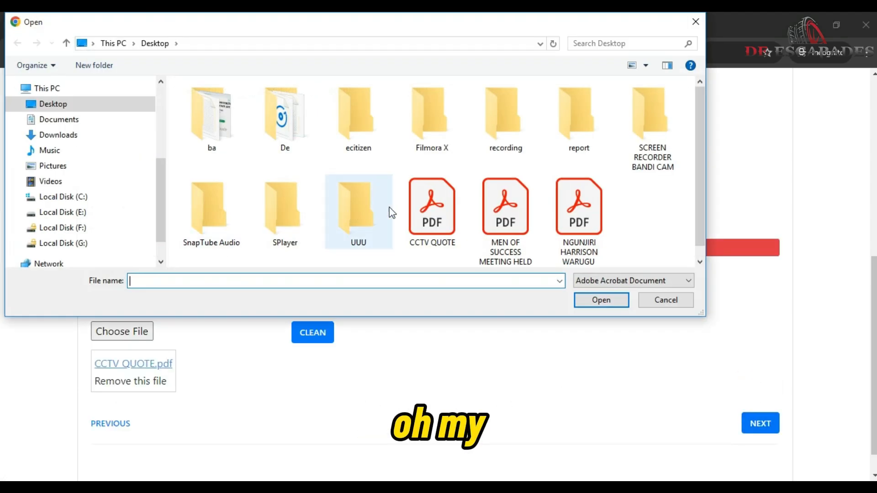
{"action": "double_click", "coordinate": [430, 204]}
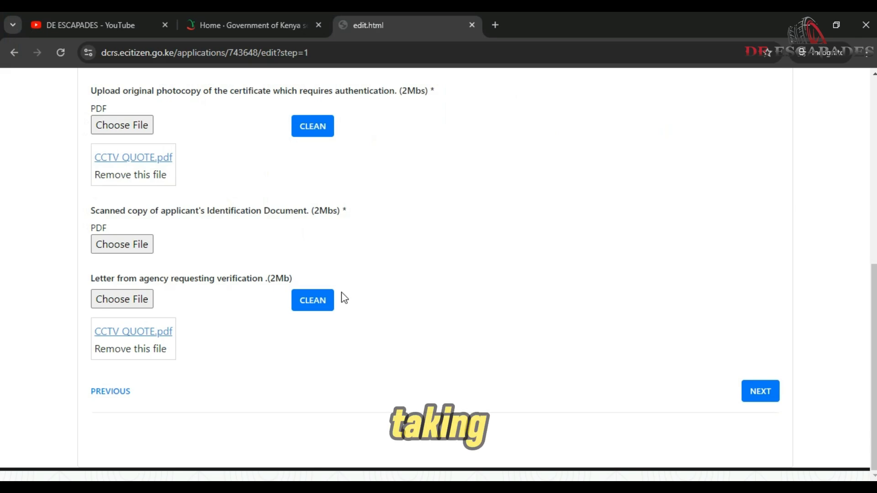
{"action": "left_click", "coordinate": [117, 242]}
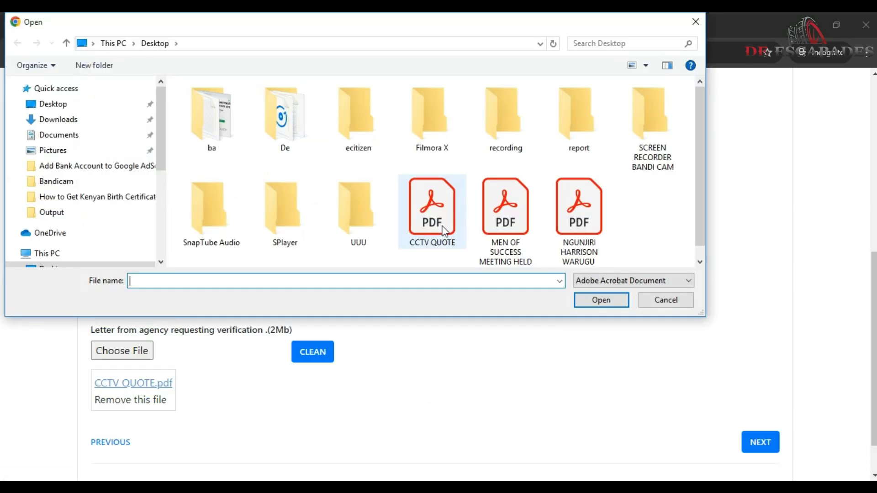
{"action": "double_click", "coordinate": [579, 210]}
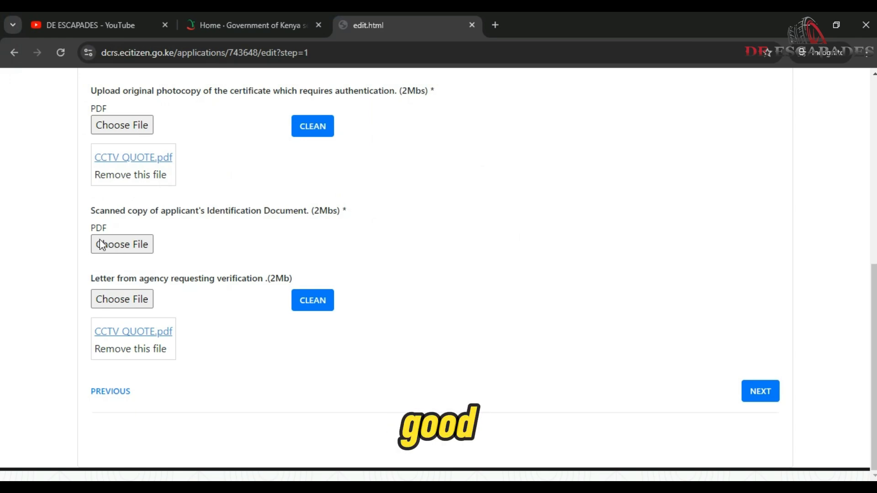
{"action": "left_click", "coordinate": [123, 244]}
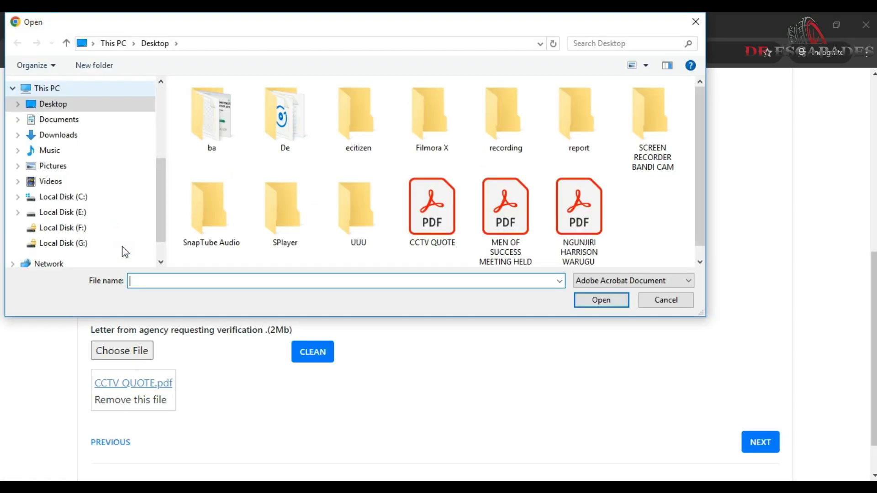
{"action": "left_click", "coordinate": [696, 22]}
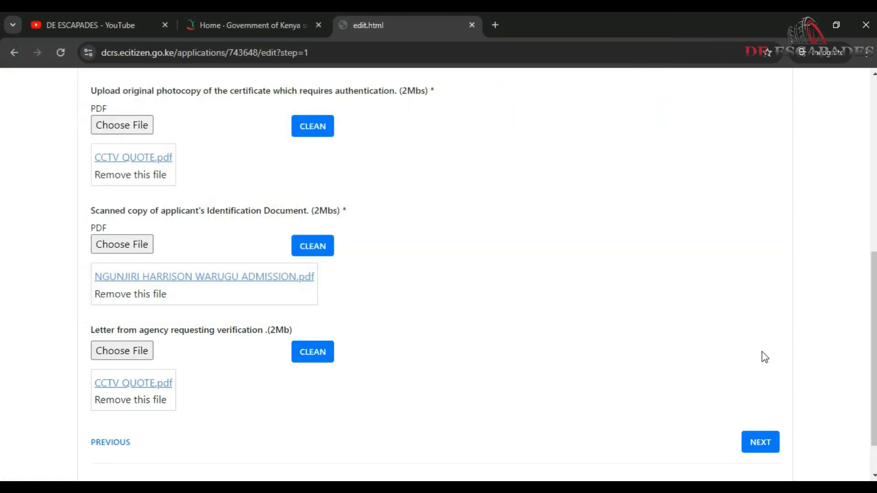
{"action": "left_click", "coordinate": [756, 442]}
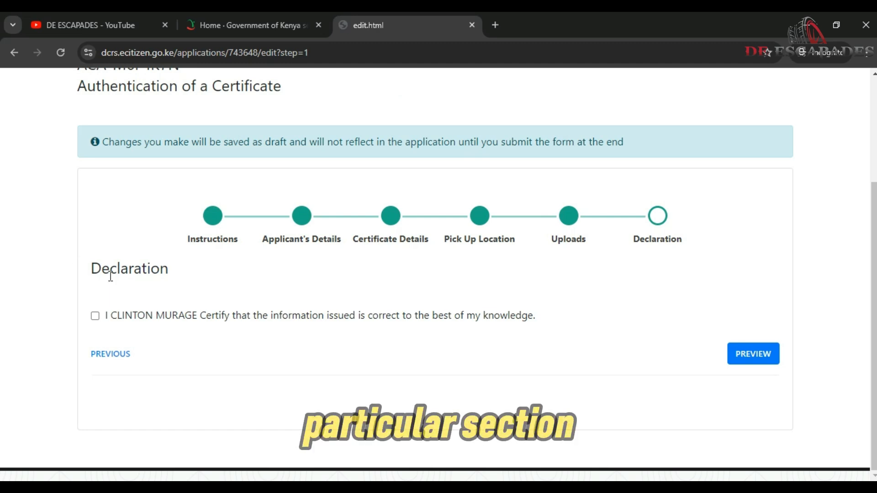
Certify that the information given is correct and preview the whole application.
{"action": "left_click", "coordinate": [96, 316]}
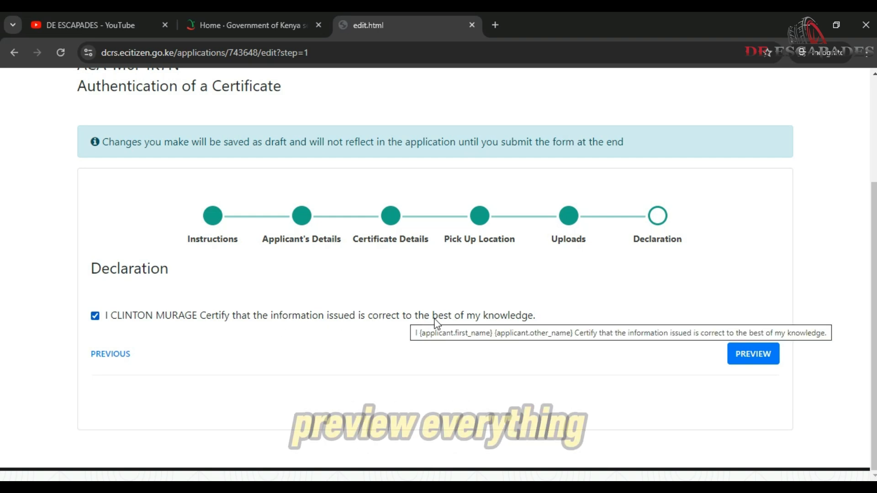
{"action": "left_click", "coordinate": [757, 355]}
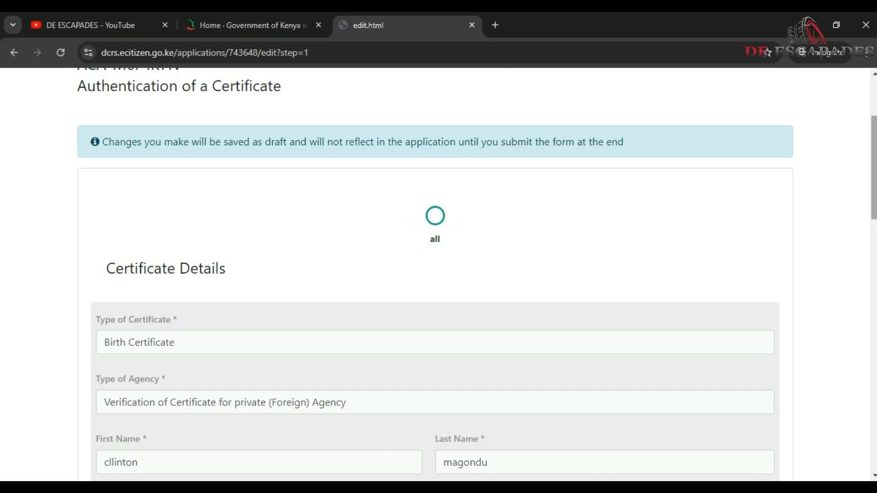
{"action": "scroll", "coordinate": [435, 274], "scroll_direction": "down", "scroll_amount": 15}
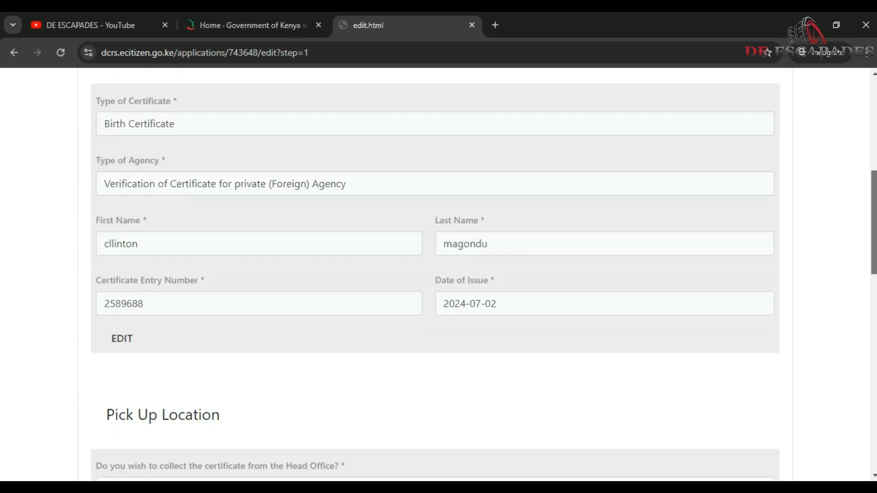
{"action": "scroll", "coordinate": [438, 274], "scroll_direction": "down", "scroll_amount": 2}
{"action": "scroll", "coordinate": [439, 274], "scroll_direction": "up", "scroll_amount": 8}
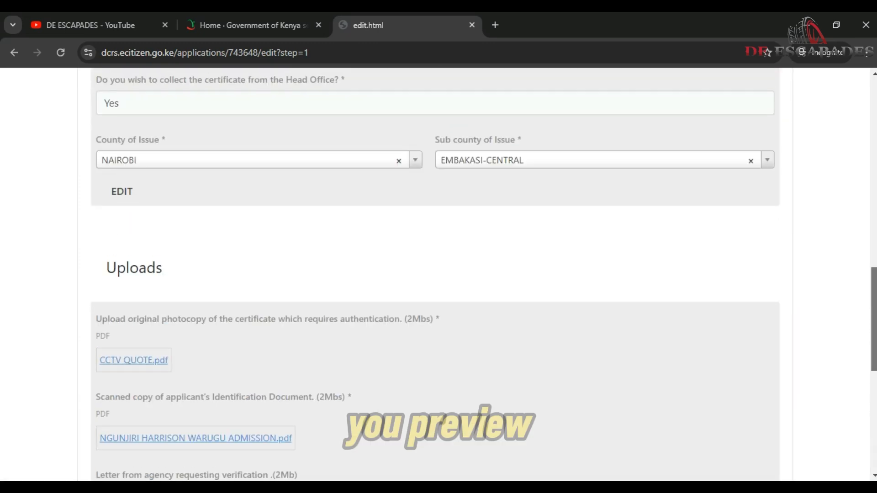
{"action": "scroll", "coordinate": [439, 274], "scroll_direction": "down", "scroll_amount": 5}
{"action": "scroll", "coordinate": [237, 380], "scroll_direction": "down", "scroll_amount": 4}
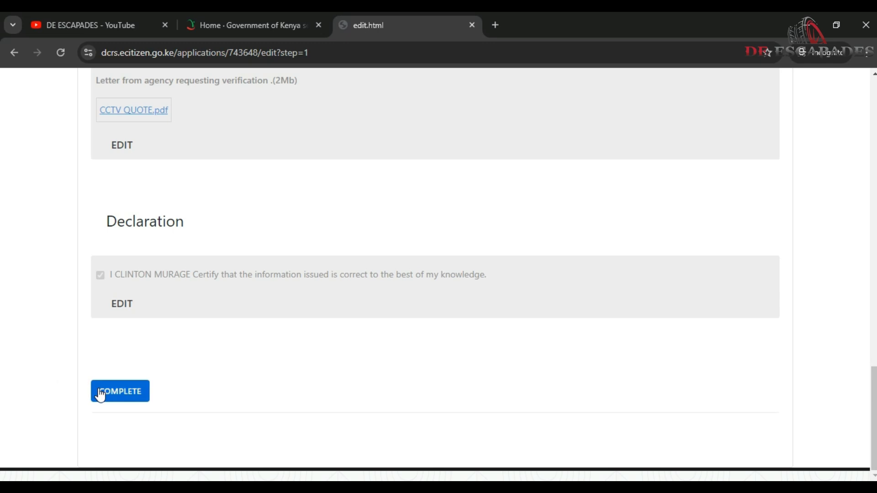
Submit the Authentication of a Certificate application with COMPLETE from the preview.
{"action": "left_click", "coordinate": [121, 392]}
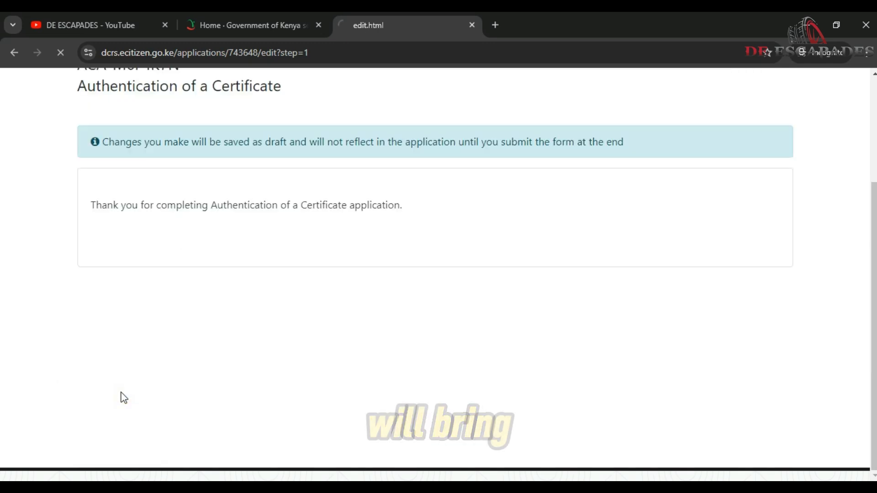